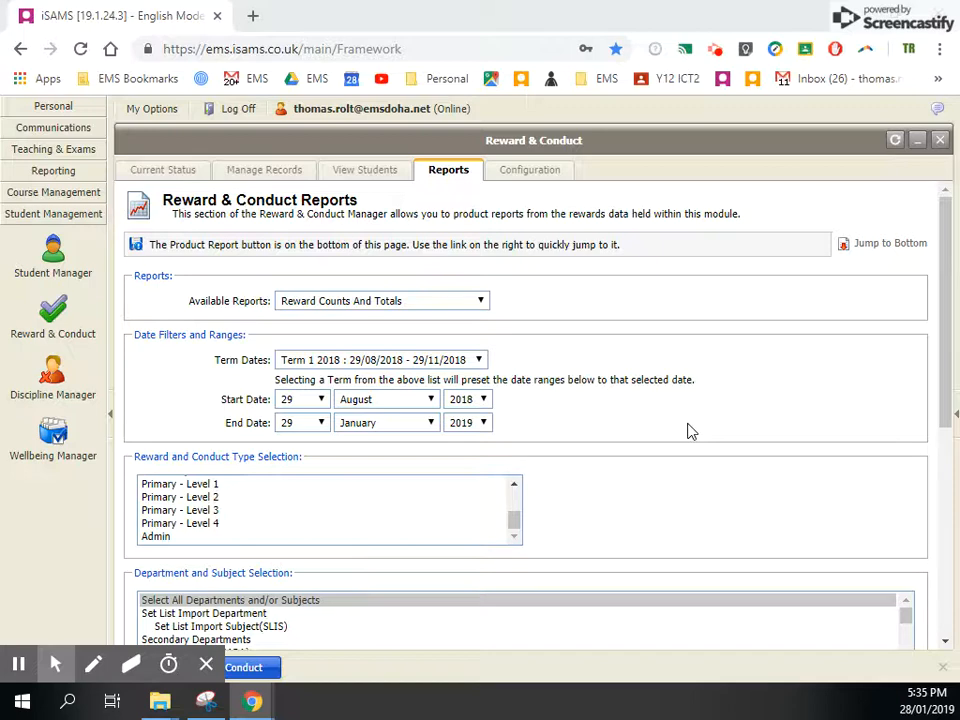
# - Close and reopen the Reward & Conduct module, and review its current status overview
pyautogui.moveTo(478, 143); pyautogui.dragTo(589, 150)
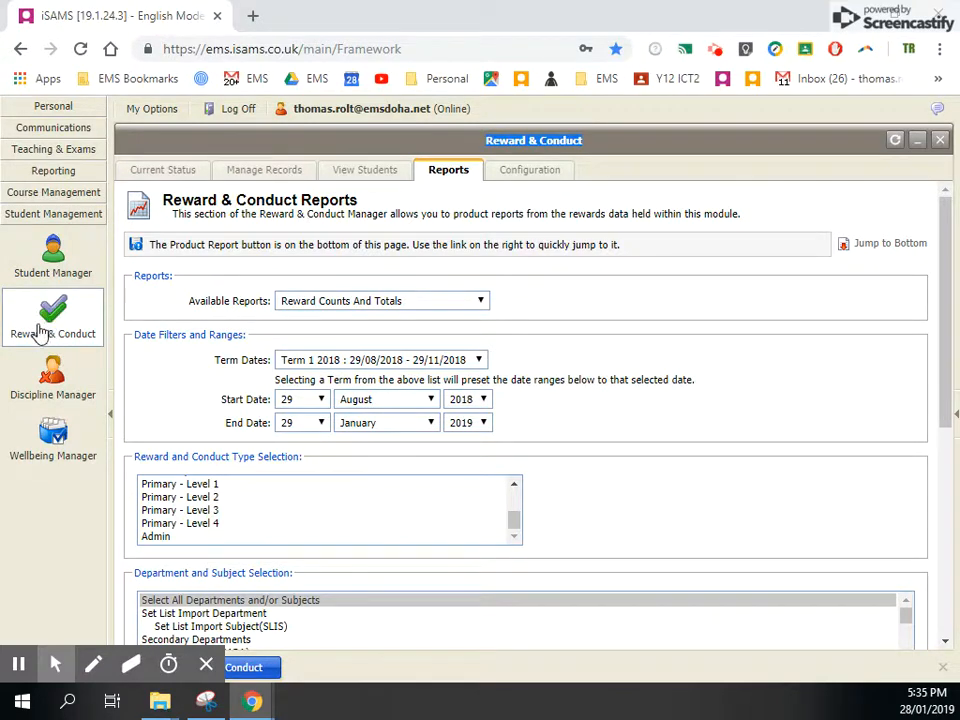
pyautogui.click(938, 139)
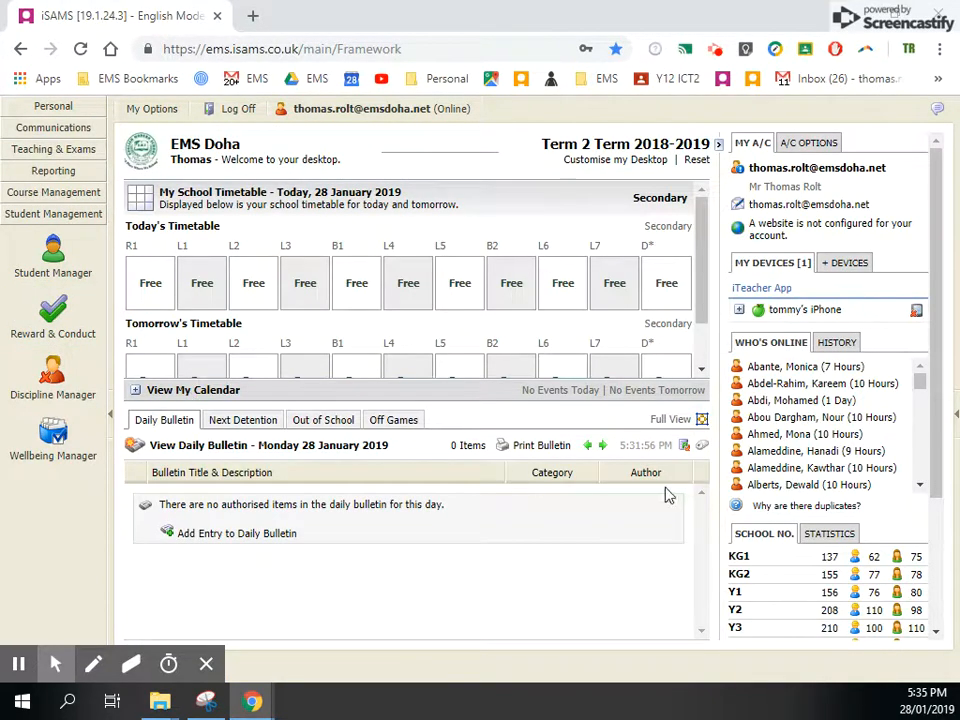
pyautogui.click(48, 330)
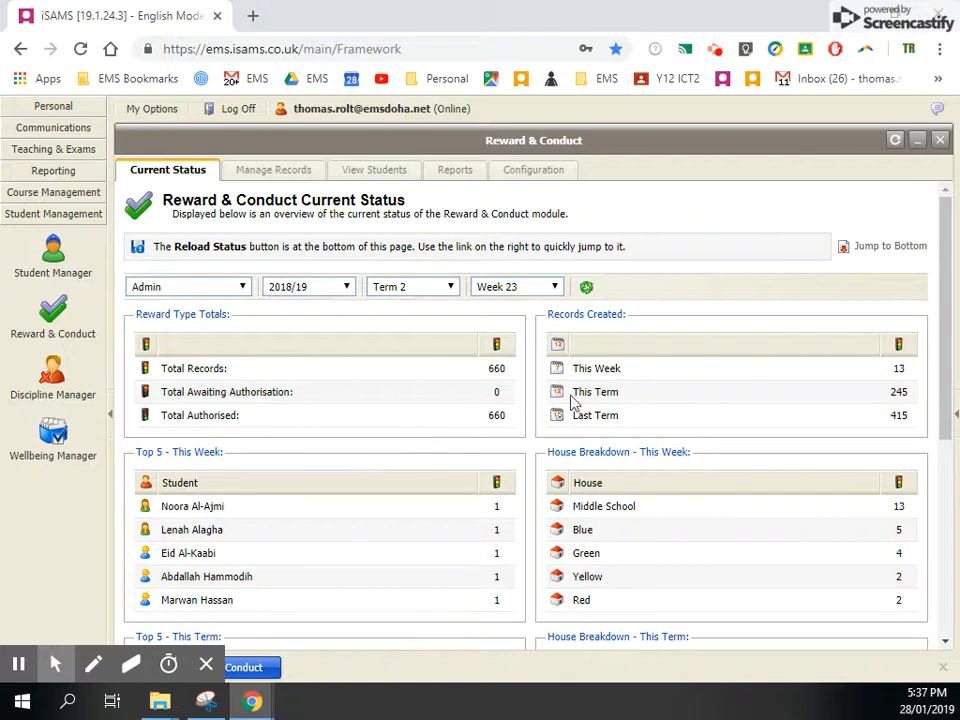
pyautogui.moveTo(948, 222); pyautogui.dragTo(941, 310)
pyautogui.scroll(-1, 198, 352)
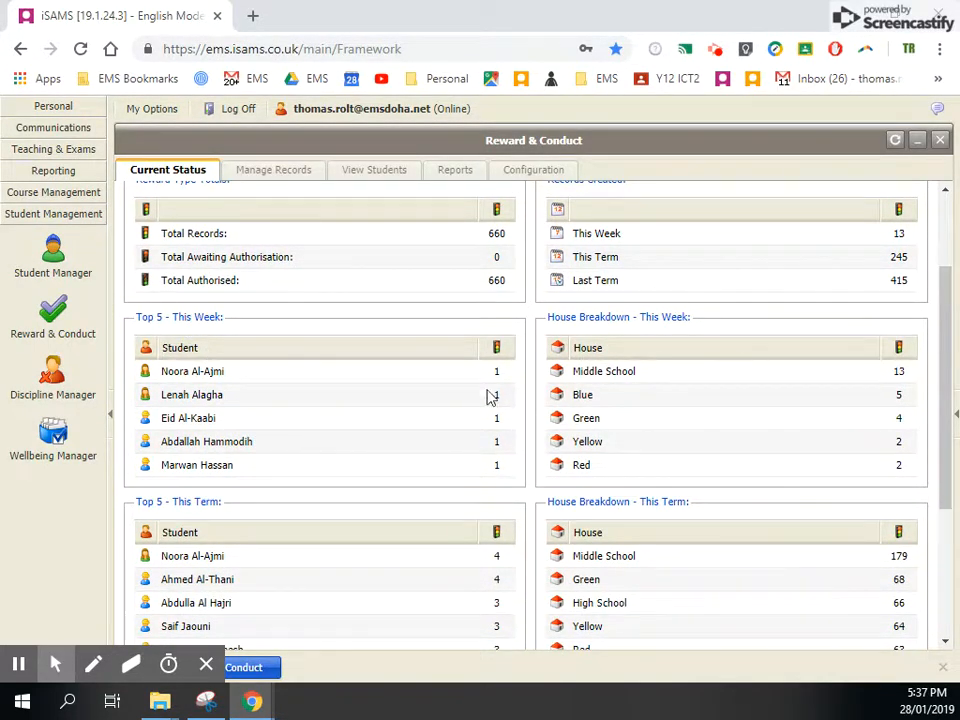
pyautogui.scroll(2, 306, 364)
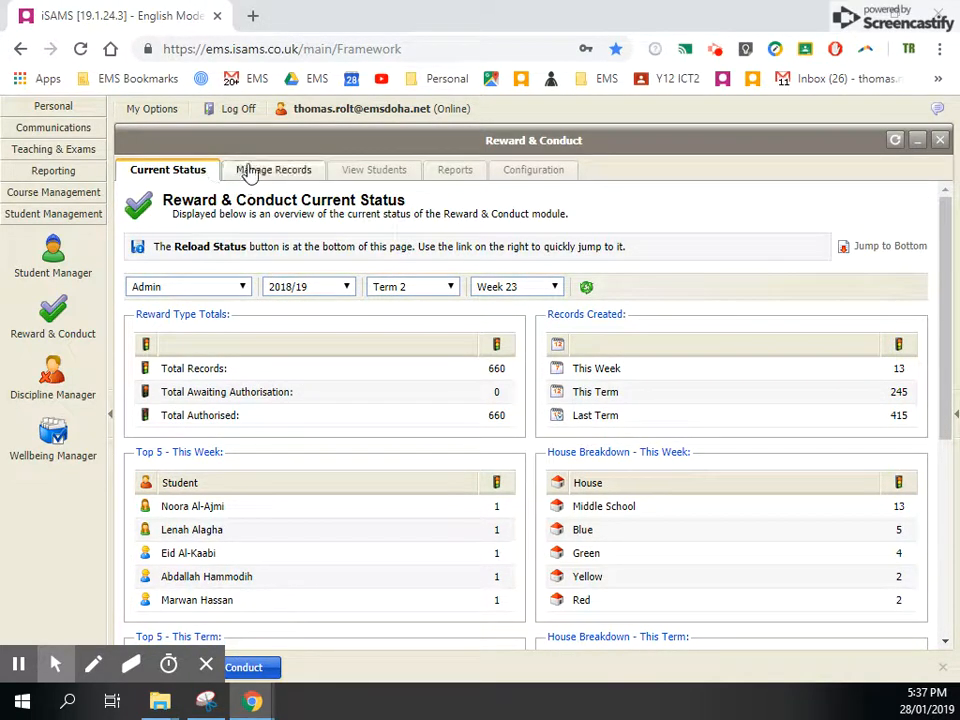
# - Open the Reward & Conduct reports and choose the Reward Counts And Totals report
pyautogui.click(465, 175)
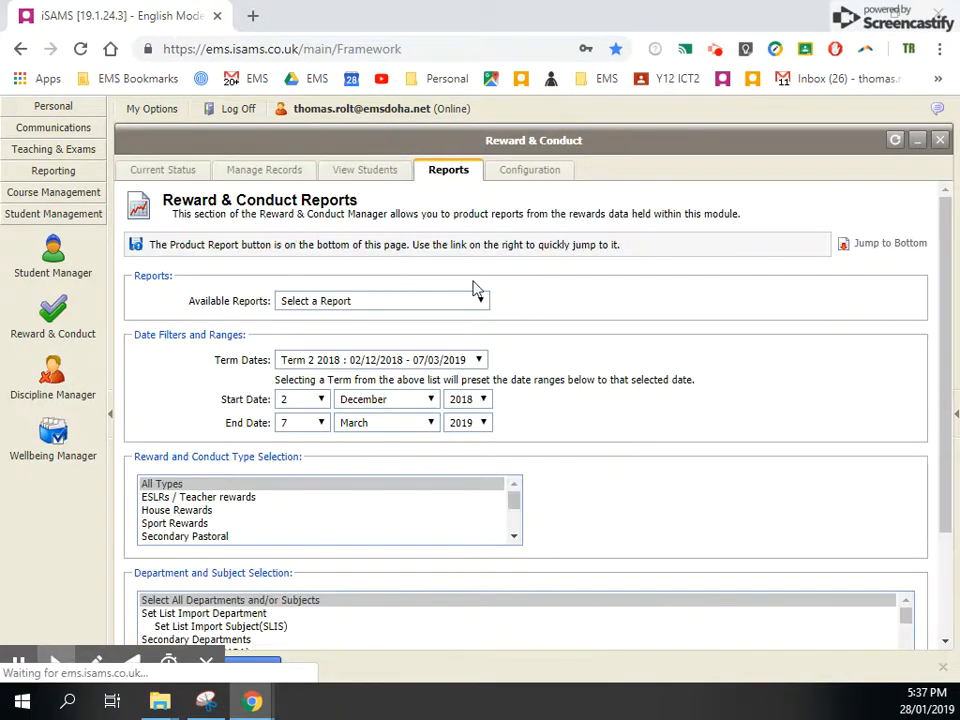
pyautogui.scroll(-5, 785, 420)
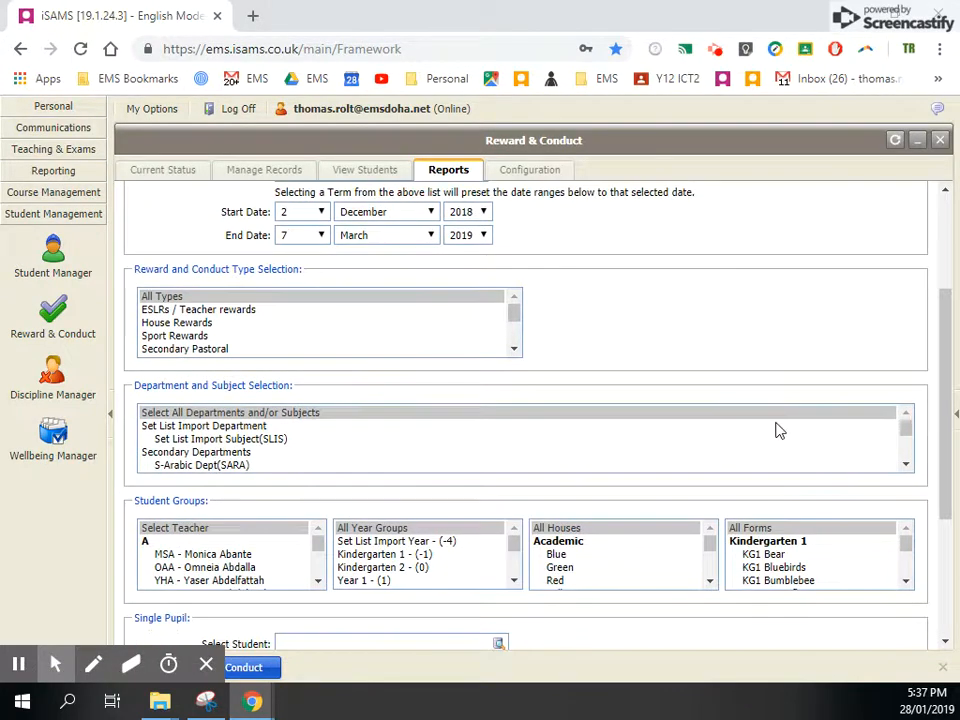
pyautogui.scroll(-5, 770, 400)
pyautogui.scroll(5, 793, 476)
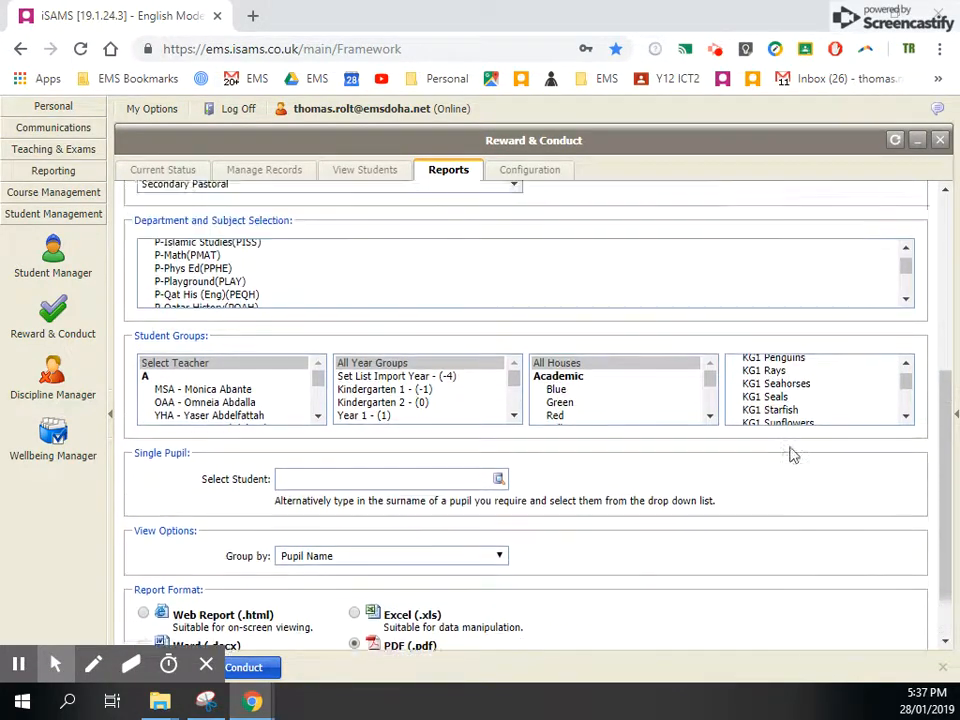
pyautogui.scroll(2, 790, 380)
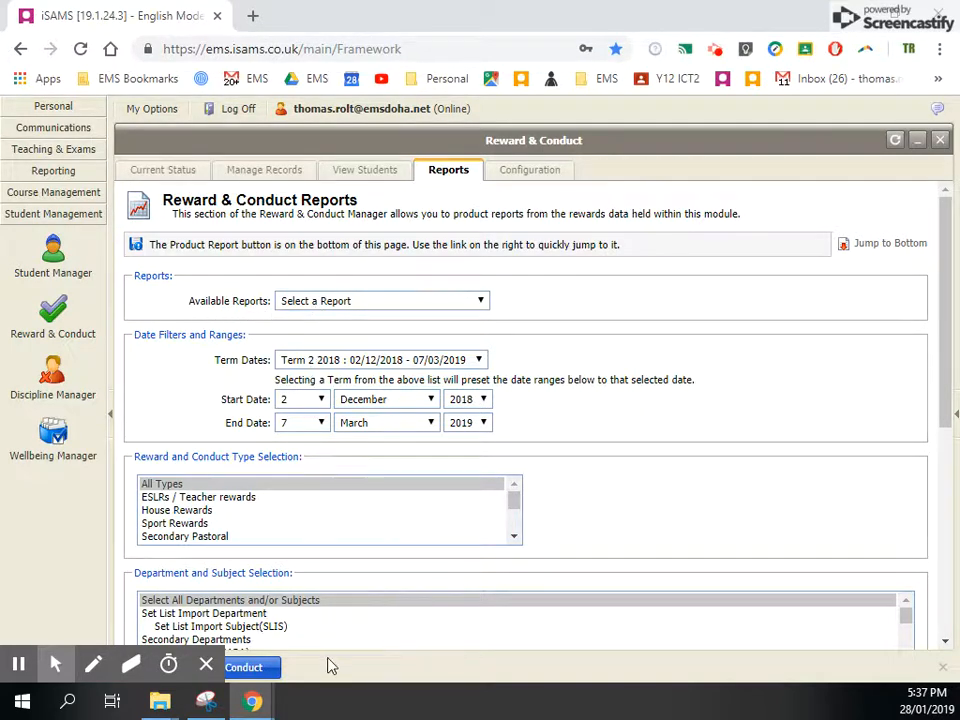
pyautogui.click(366, 301)
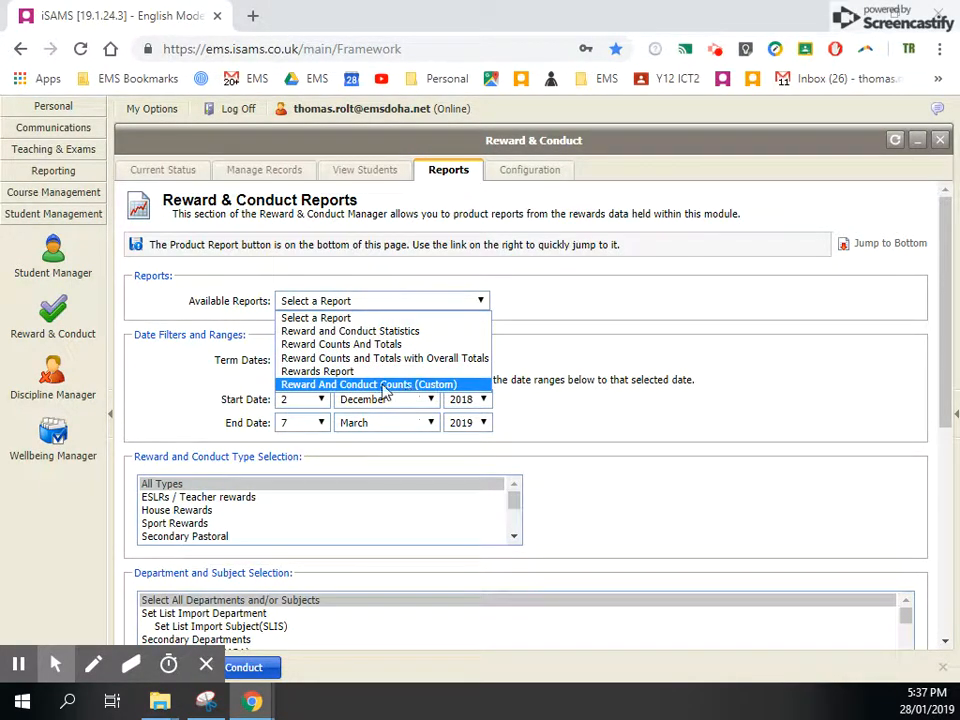
pyautogui.click(327, 346)
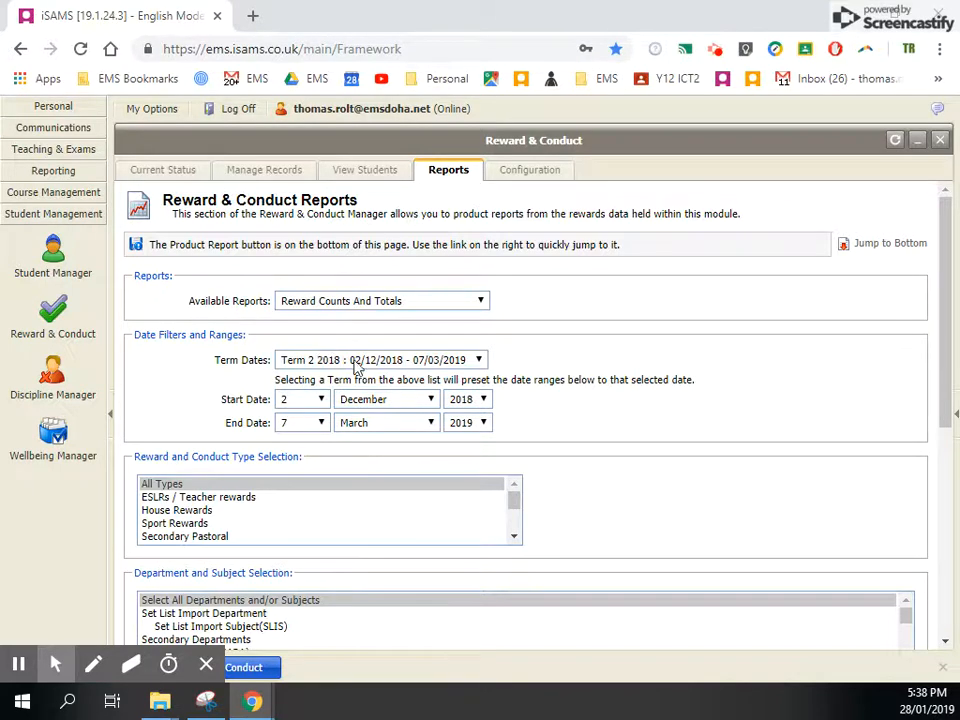
# - Preset the report's date range to Term 1 2018 (29/08/2018 - 29/11/2018)
pyautogui.scroll(-2, 537, 338)
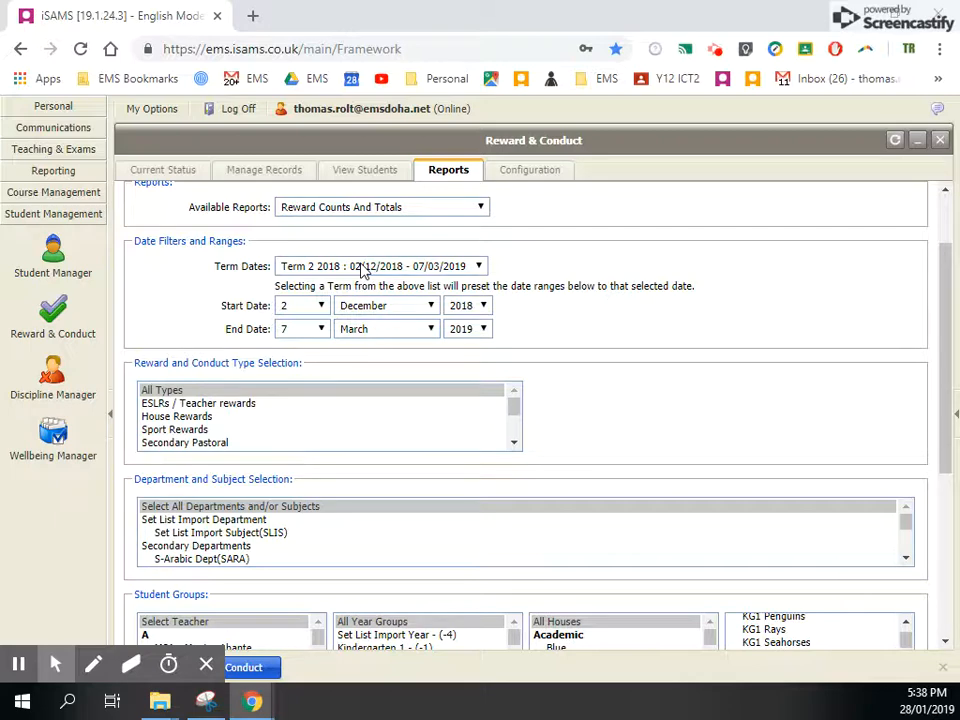
pyautogui.click(363, 268)
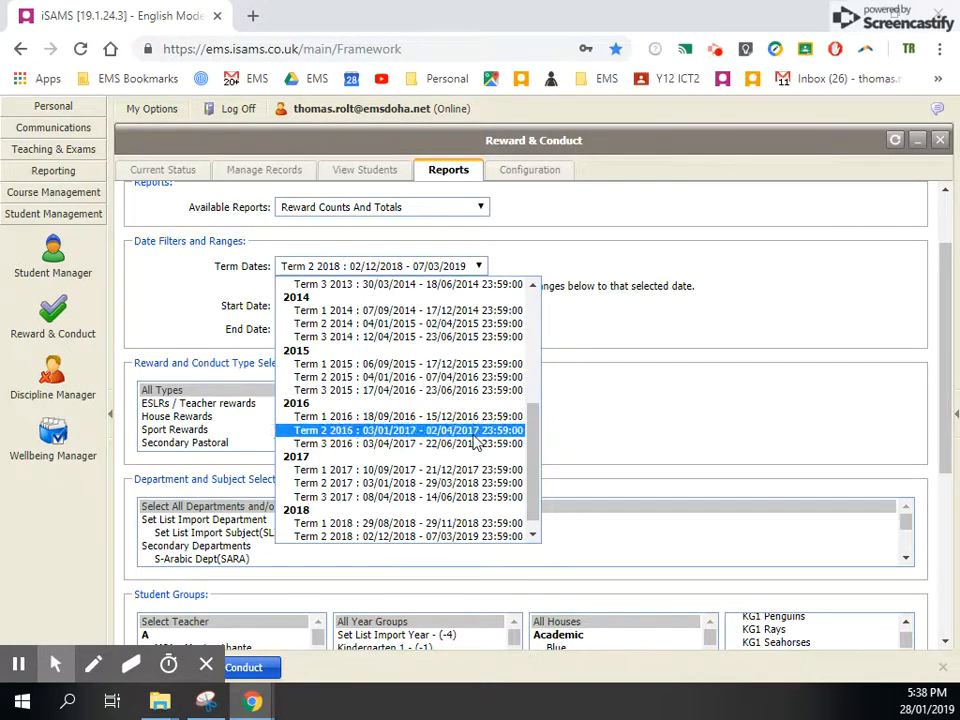
pyautogui.moveTo(533, 447); pyautogui.dragTo(534, 460)
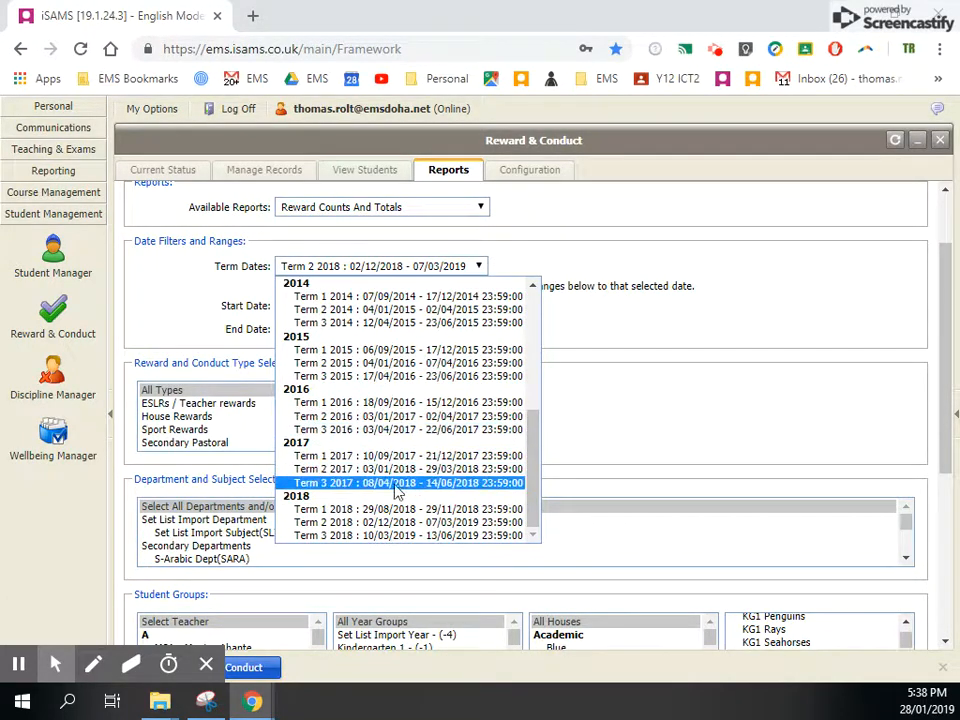
pyautogui.click(323, 518)
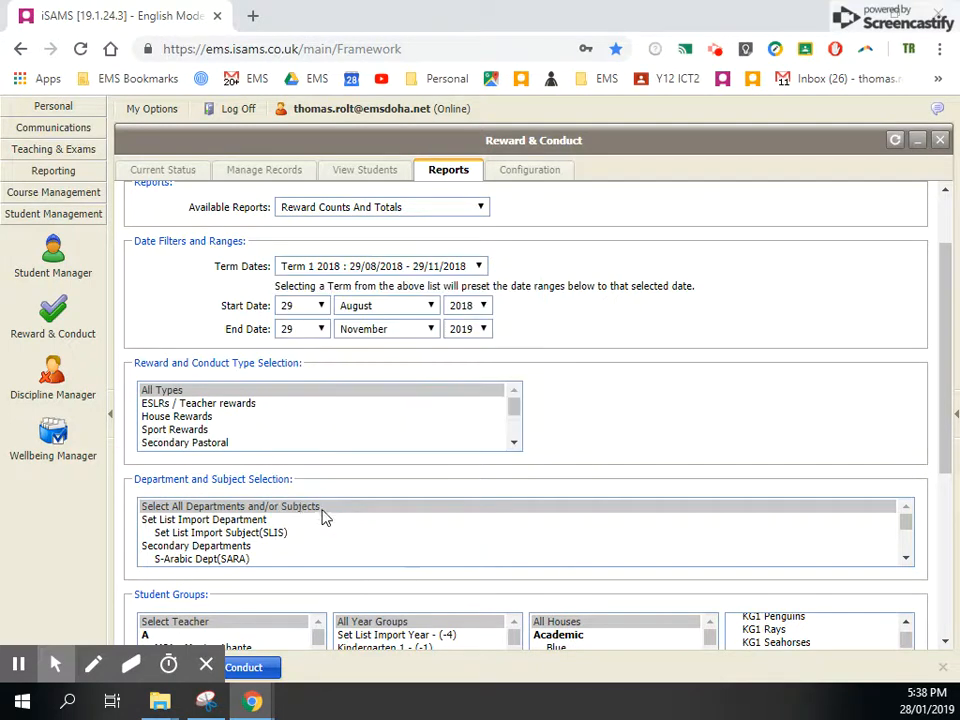
# - Set the day and month of the report's end date to 28 January
pyautogui.click(316, 331)
pyautogui.click(287, 585)
pyautogui.click(364, 326)
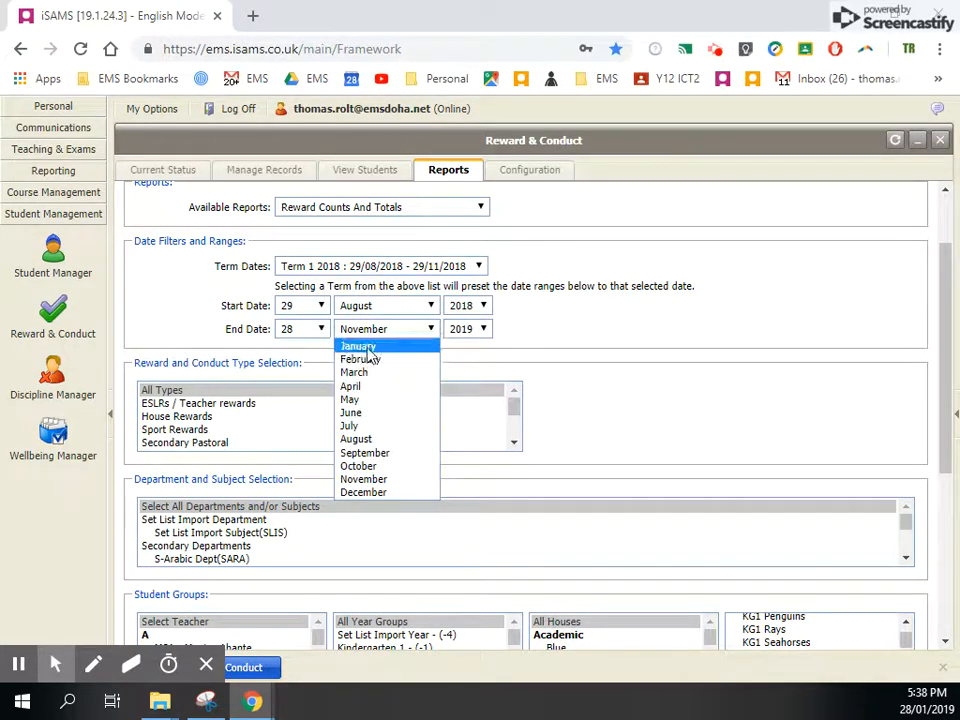
pyautogui.click(357, 346)
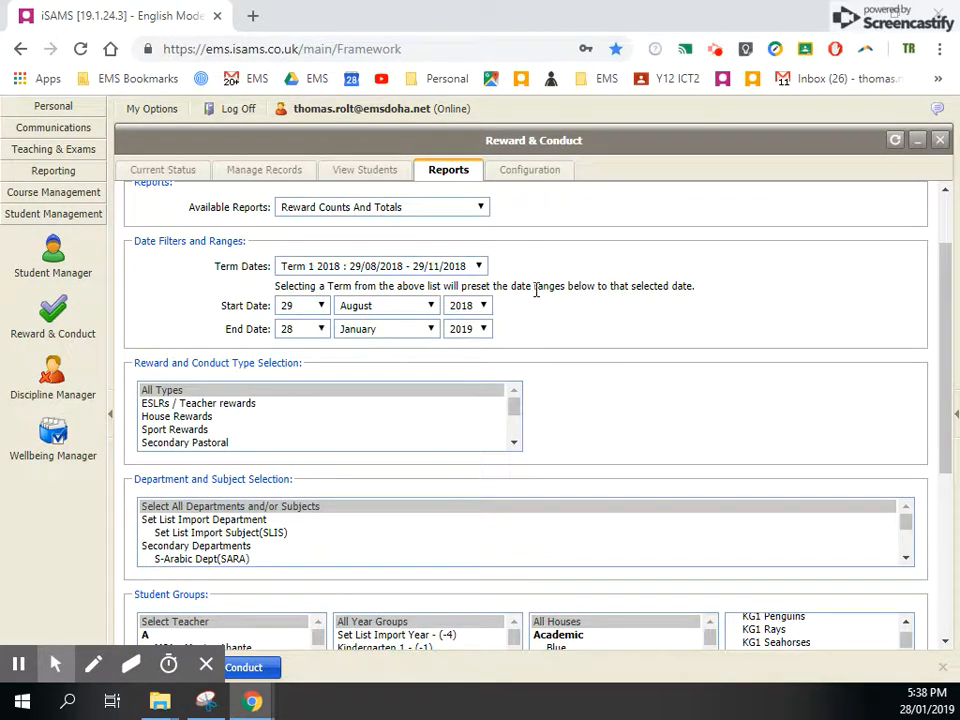
# - Compare the report's reward and conduct types with the Rewards & Conduct quick links, revealing and hiding the links
pyautogui.scroll(-1, 572, 400)
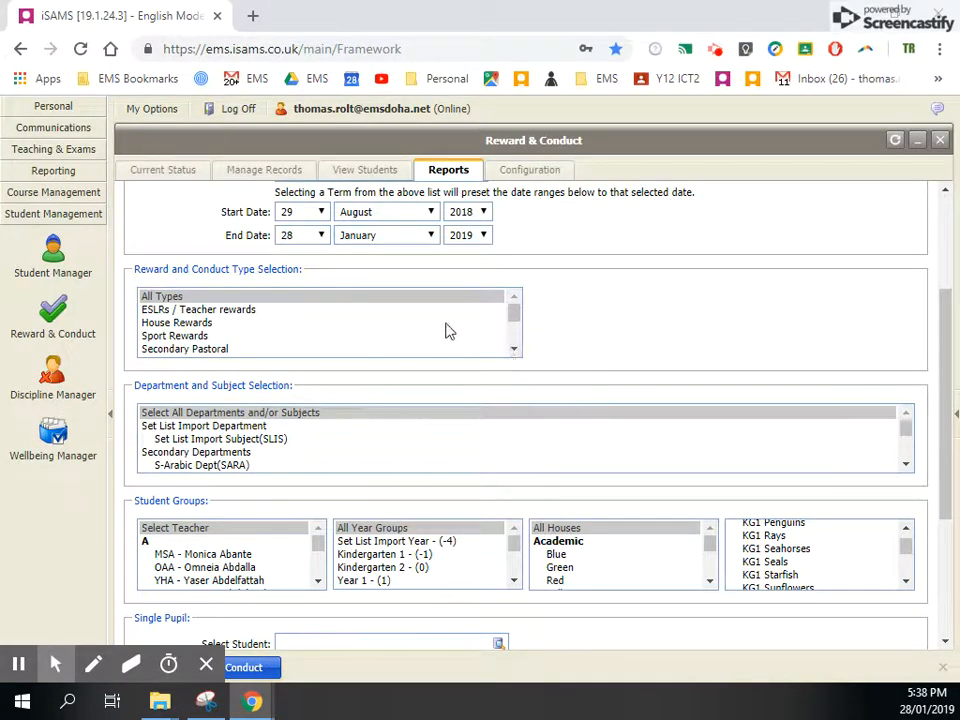
pyautogui.moveTo(511, 316)
pyautogui.mouseDown()
pyautogui.moveTo(524, 330)
pyautogui.moveTo(527, 309)
pyautogui.mouseUp()
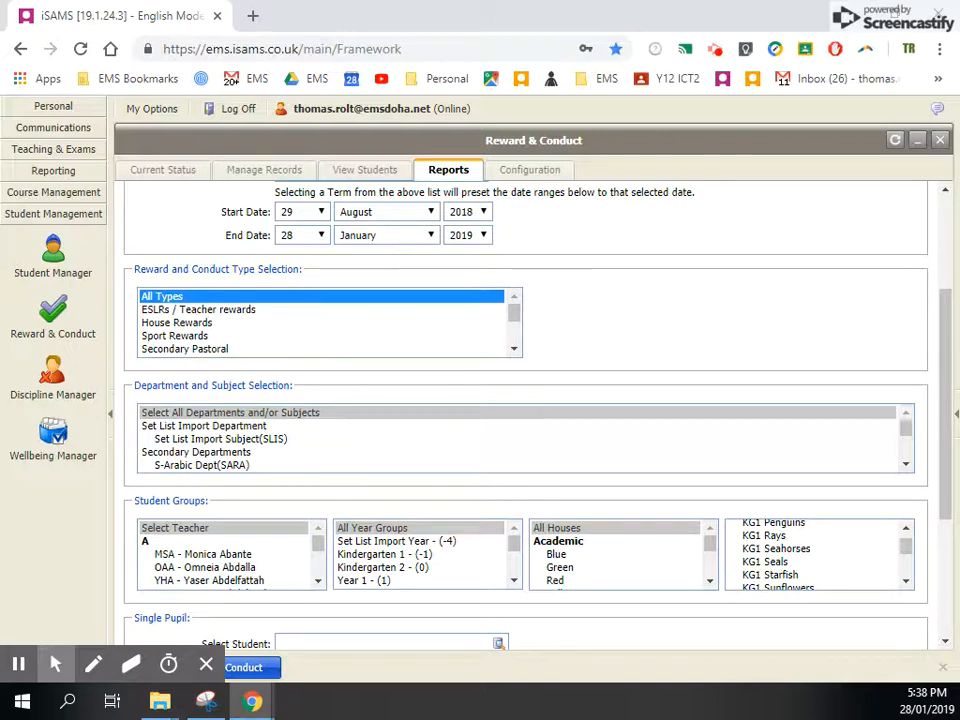
pyautogui.click(955, 415)
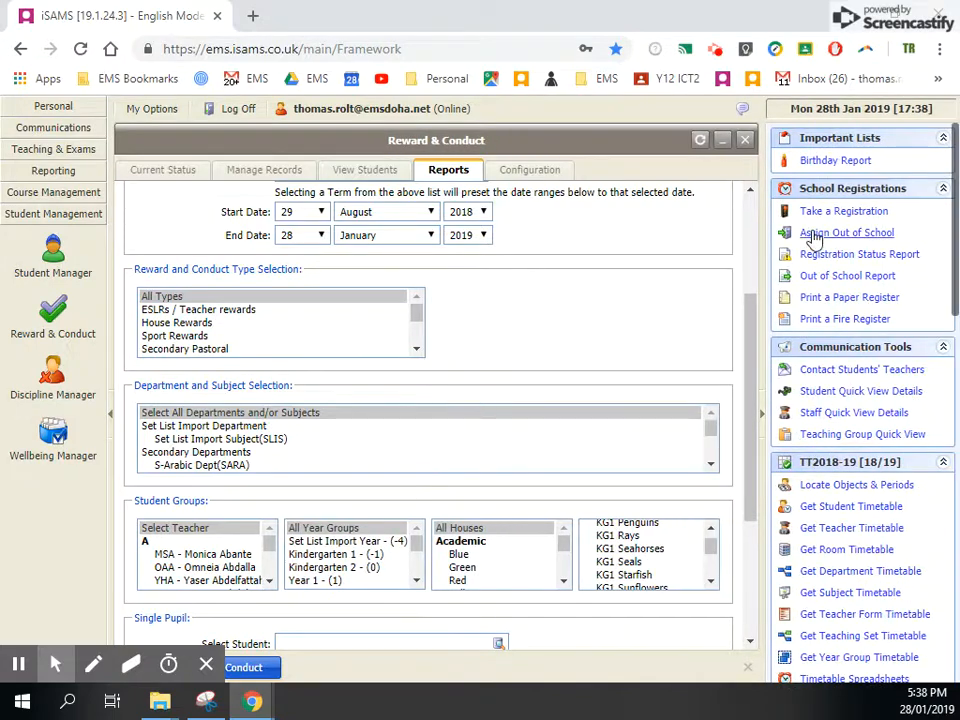
pyautogui.scroll(-1, 835, 512)
pyautogui.scroll(-5, 829, 512)
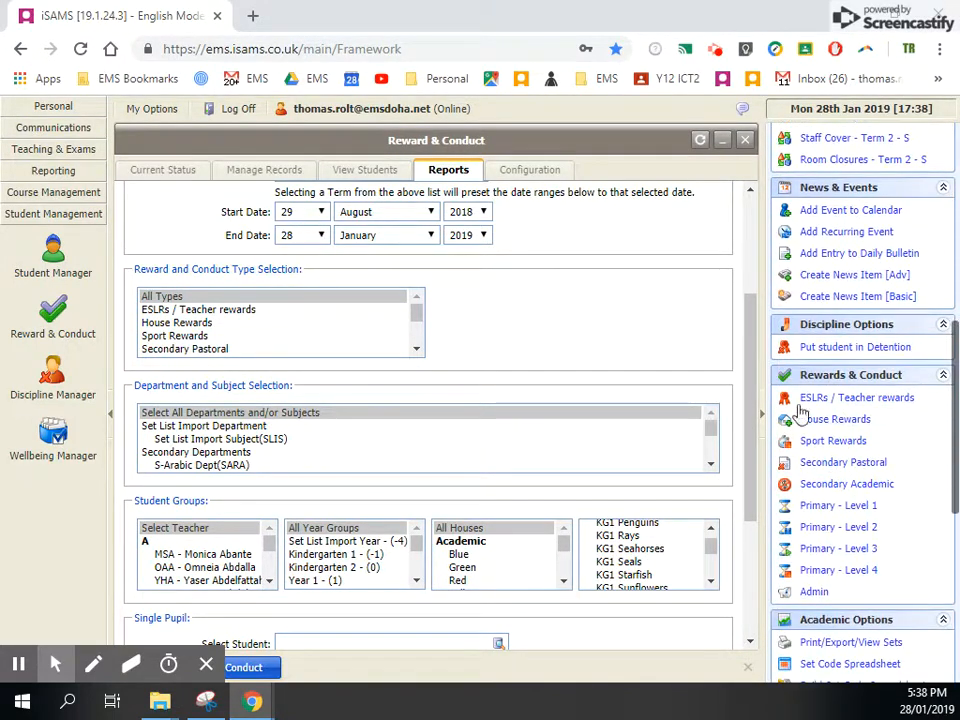
pyautogui.click(762, 415)
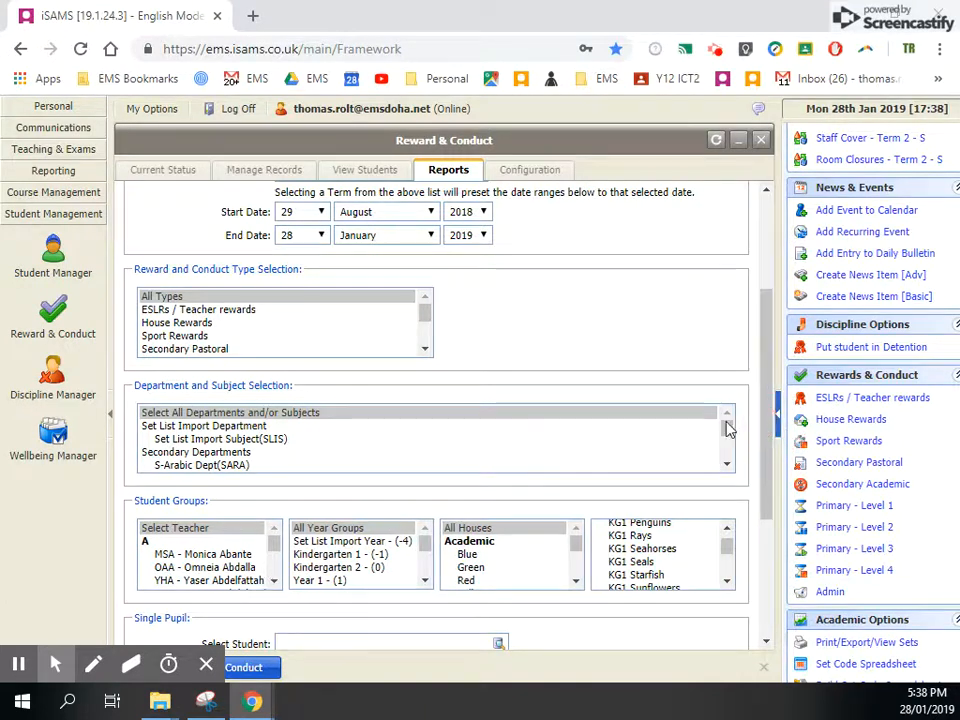
# - Check the categories offered for ESLRs / Teacher rewards and set the type selection back to All Types
pyautogui.click(211, 311)
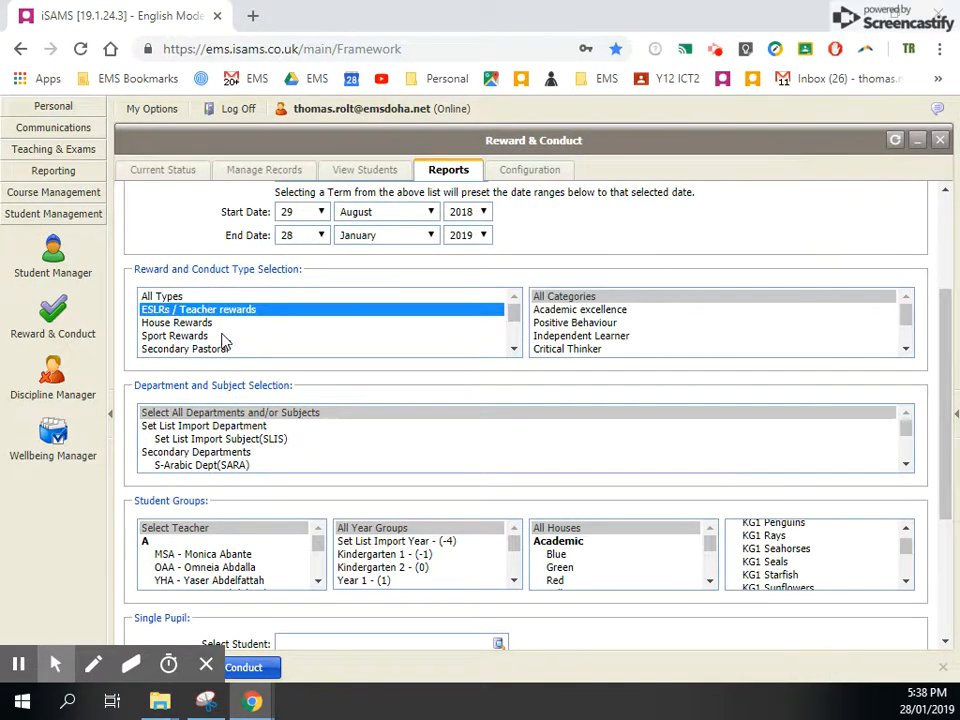
pyautogui.click(165, 297)
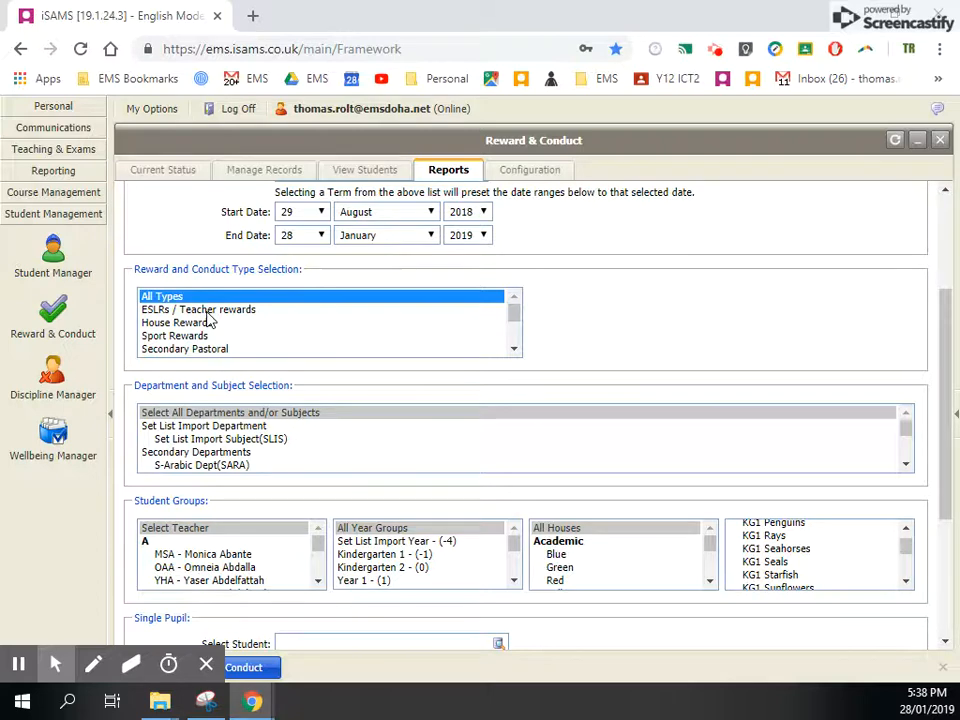
pyautogui.click(208, 312)
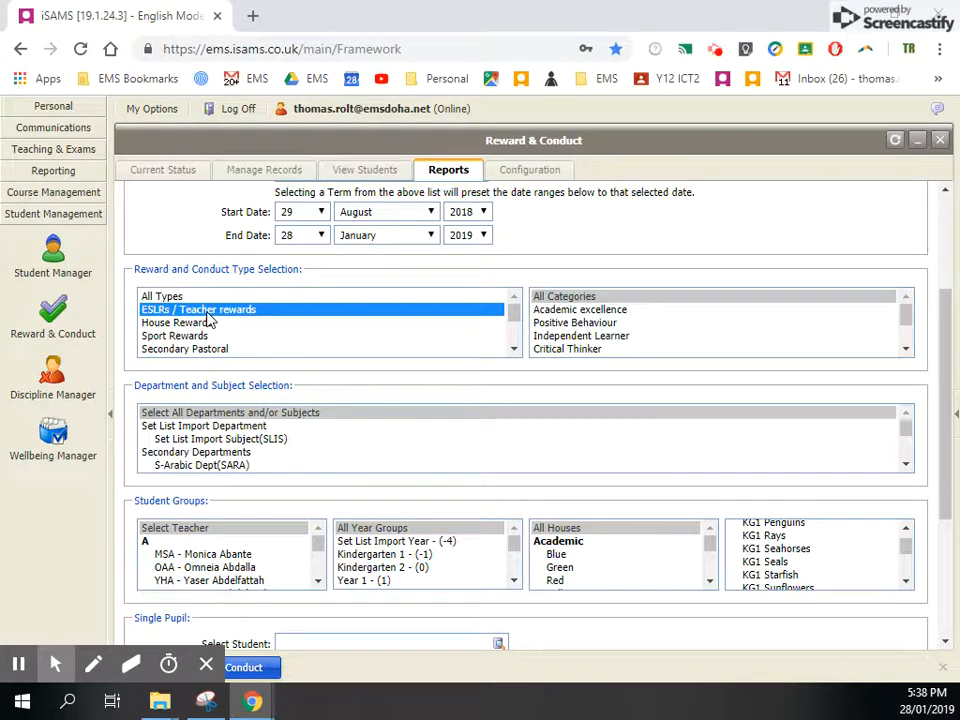
pyautogui.click(183, 298)
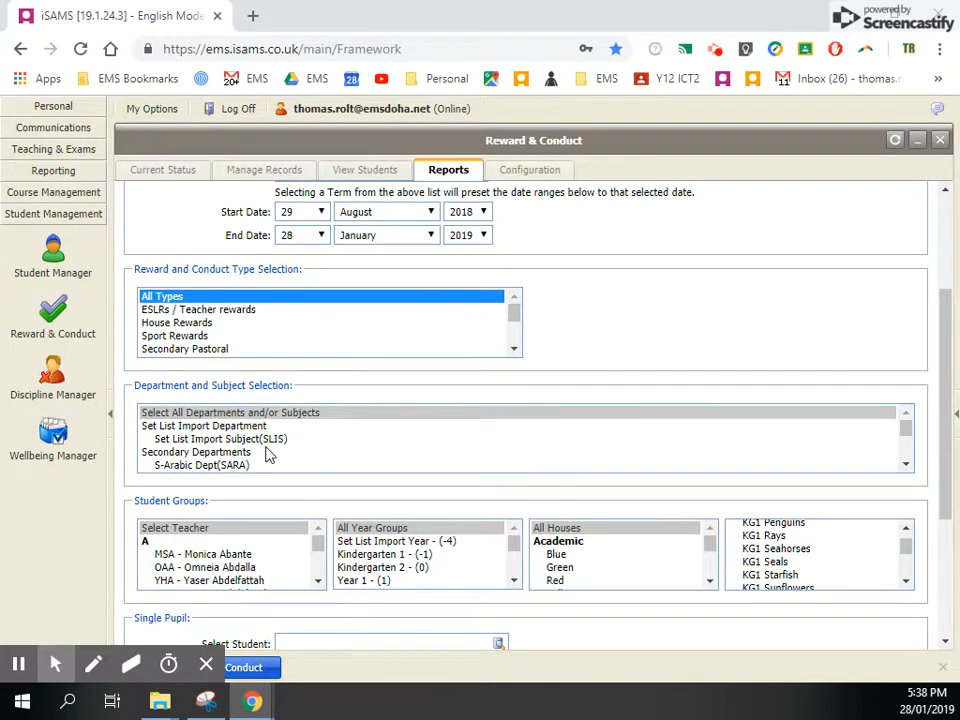
# - Look through the departments and individual subjects available for filtering the report
pyautogui.scroll(-5, 268, 454)
pyautogui.click(557, 329)
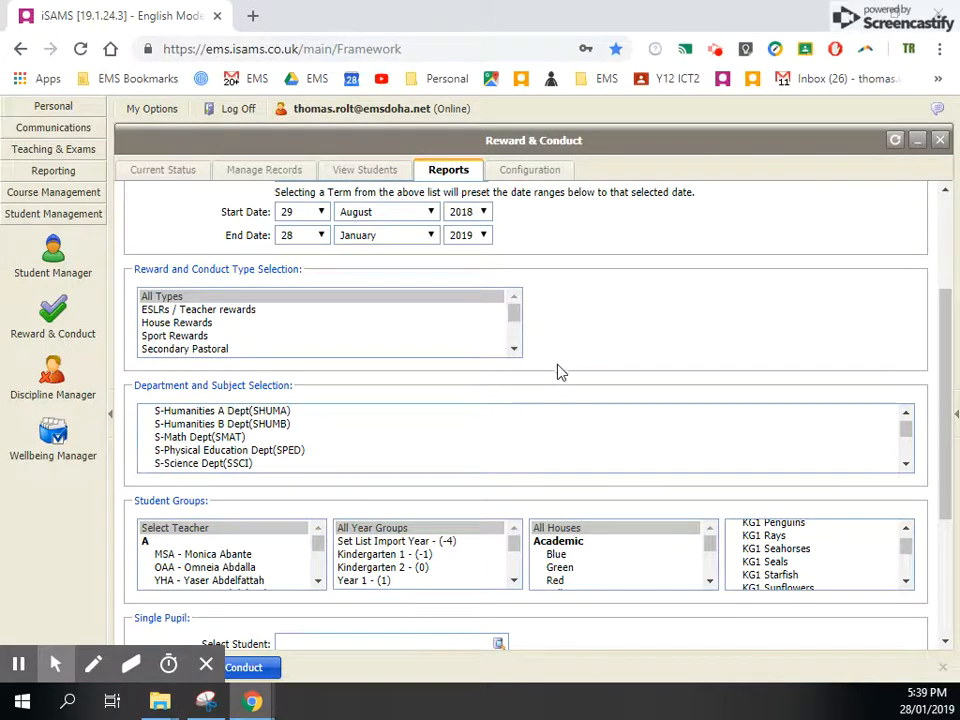
pyautogui.scroll(-2, 556, 380)
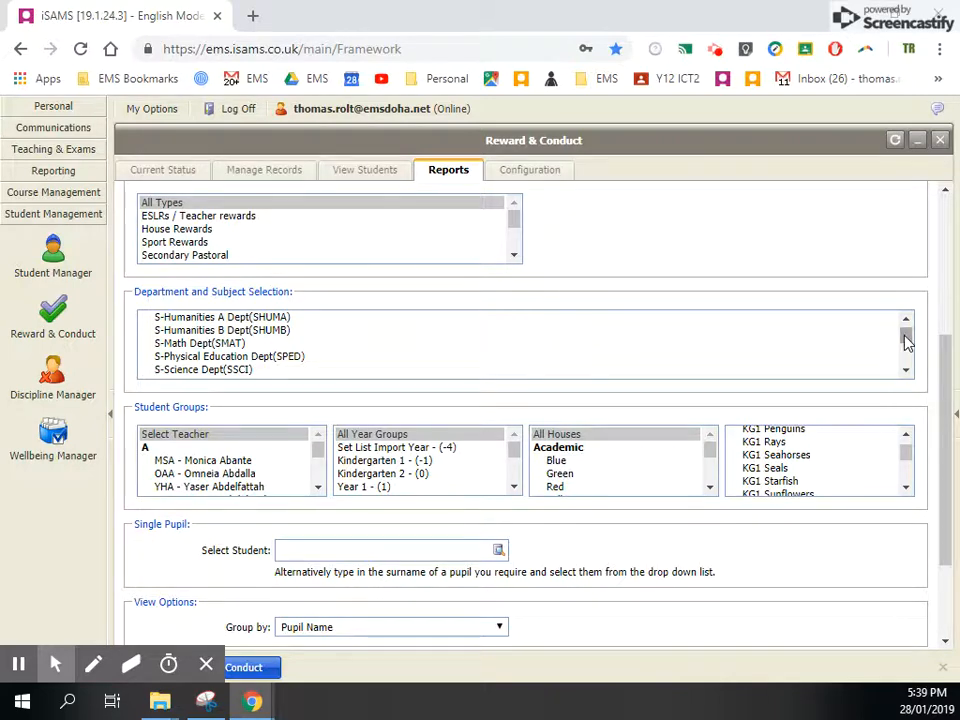
pyautogui.moveTo(906, 340); pyautogui.dragTo(906, 332)
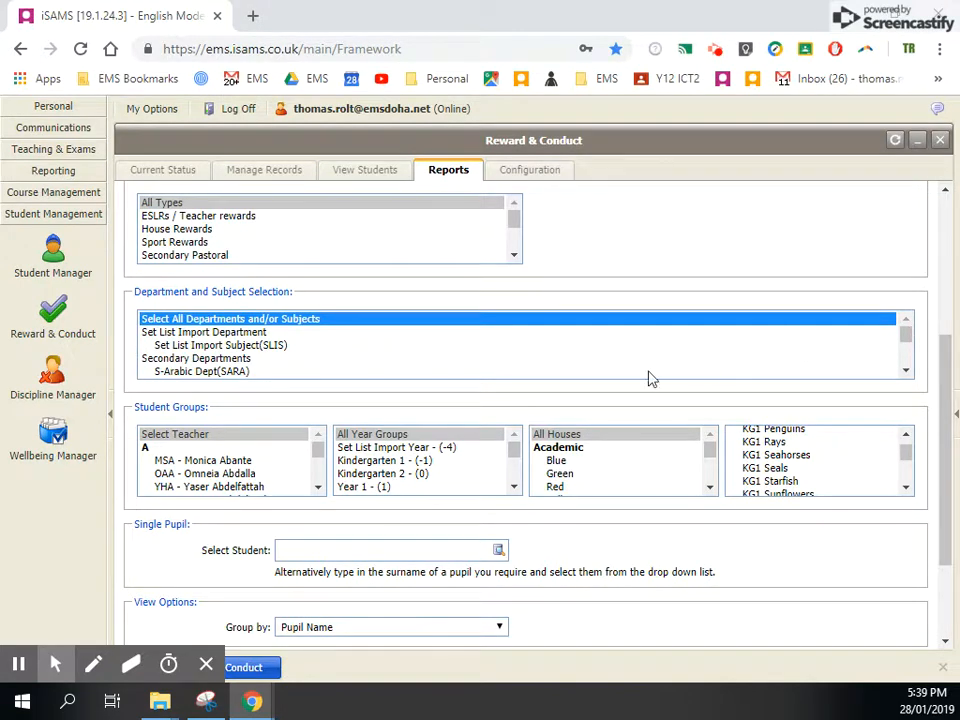
pyautogui.scroll(-3, 333, 358)
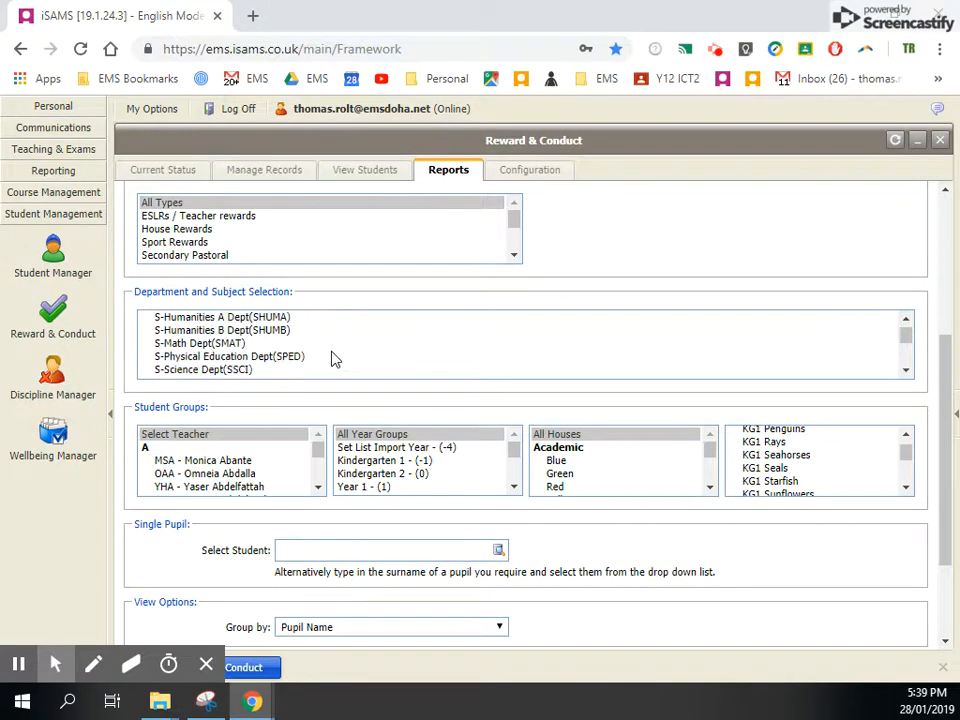
pyautogui.scroll(2, 333, 360)
pyautogui.scroll(-1, 335, 360)
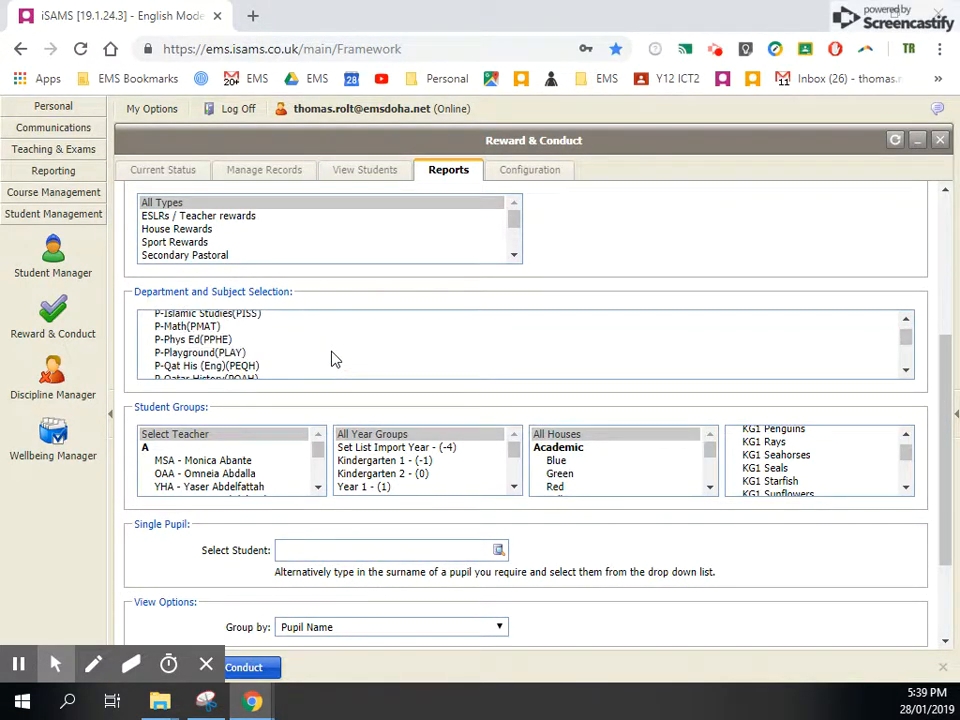
pyautogui.scroll(-4, 333, 359)
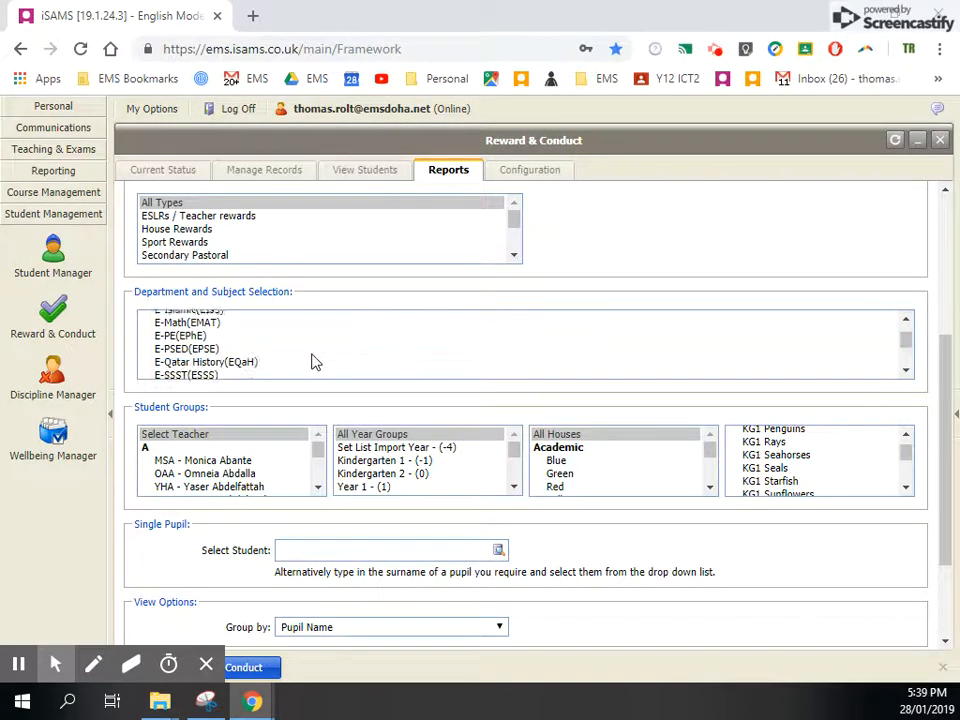
pyautogui.scroll(-10, 312, 362)
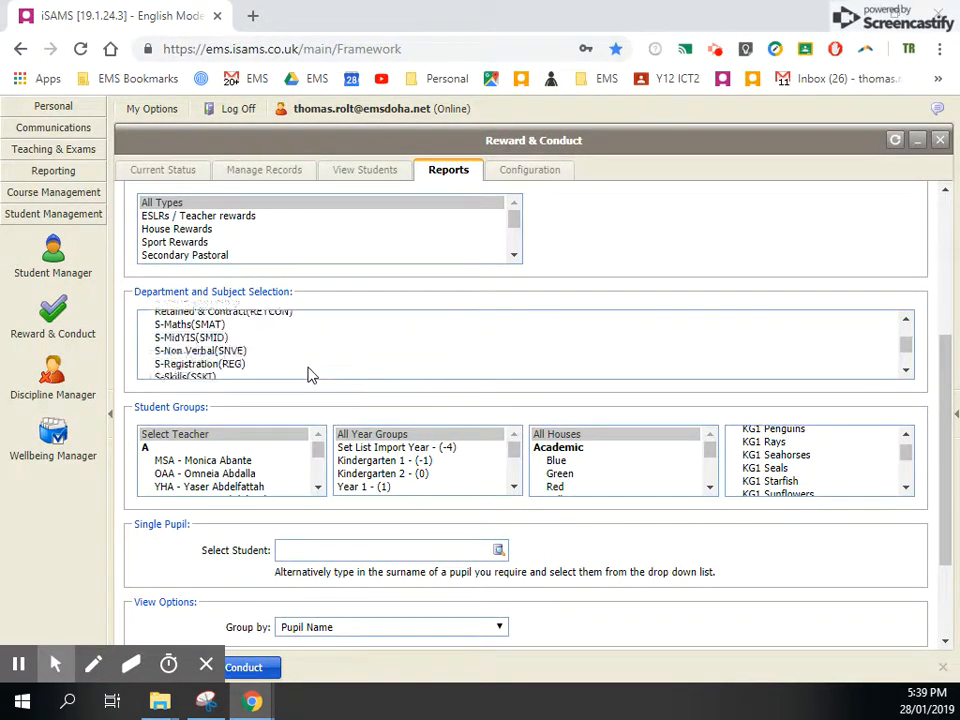
pyautogui.scroll(-10, 310, 376)
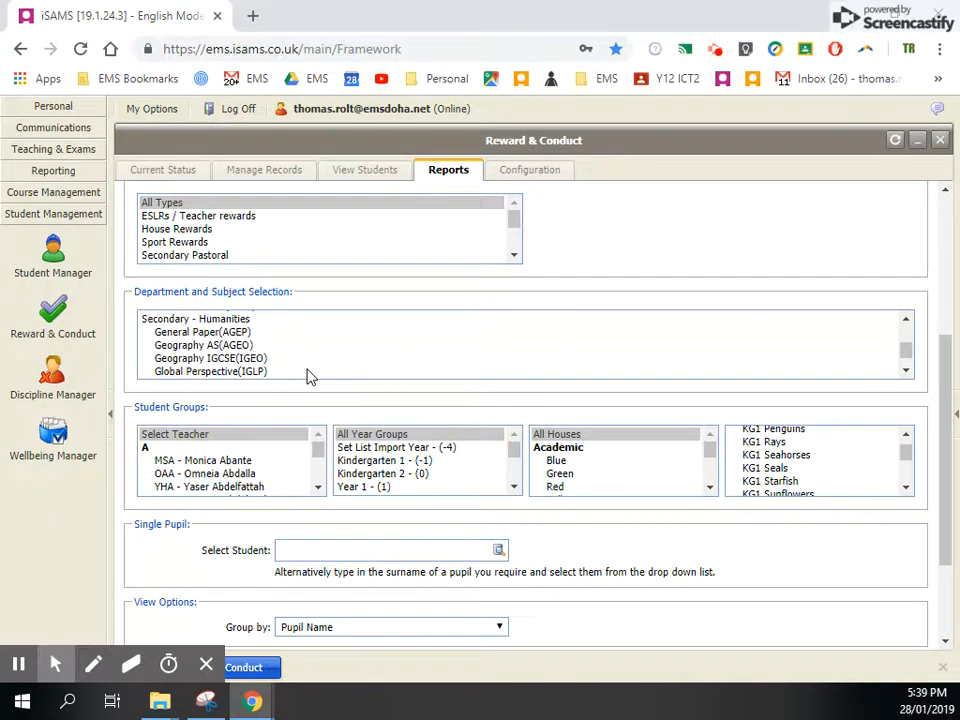
pyautogui.scroll(5, 307, 359)
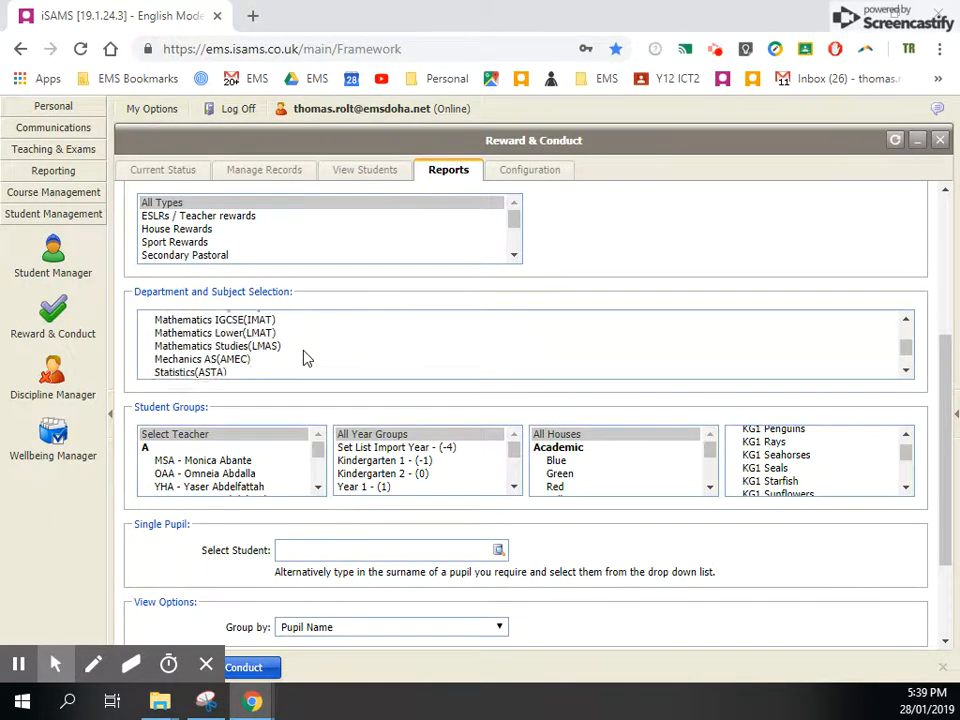
# - Filter the report to the Secondary - Science department in the department and subject selection
pyautogui.scroll(-5, 307, 359)
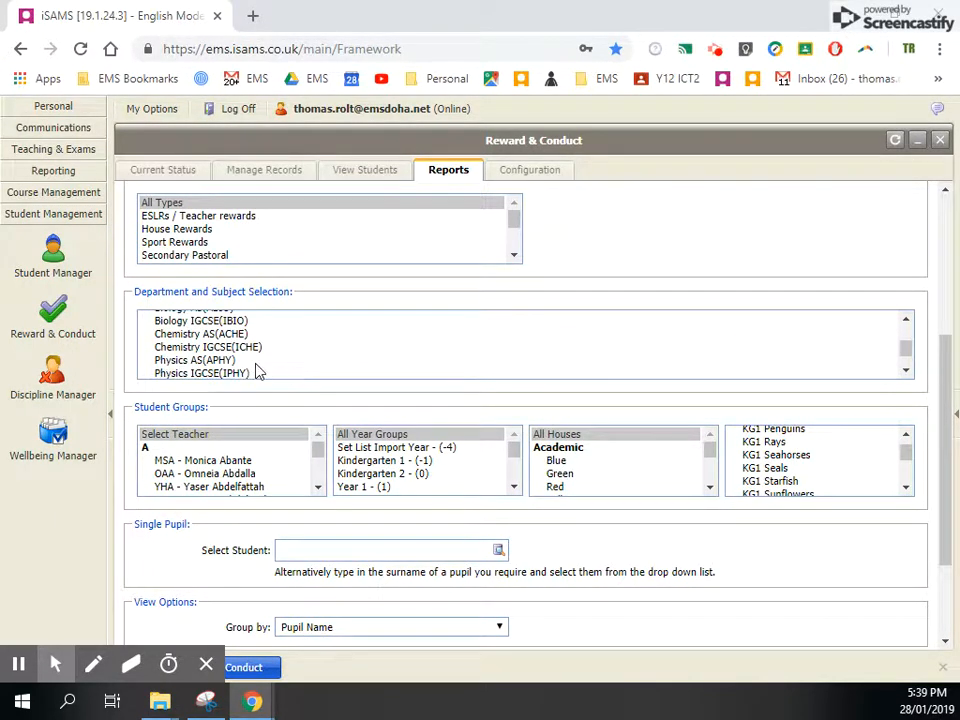
pyautogui.scroll(-2, 257, 366)
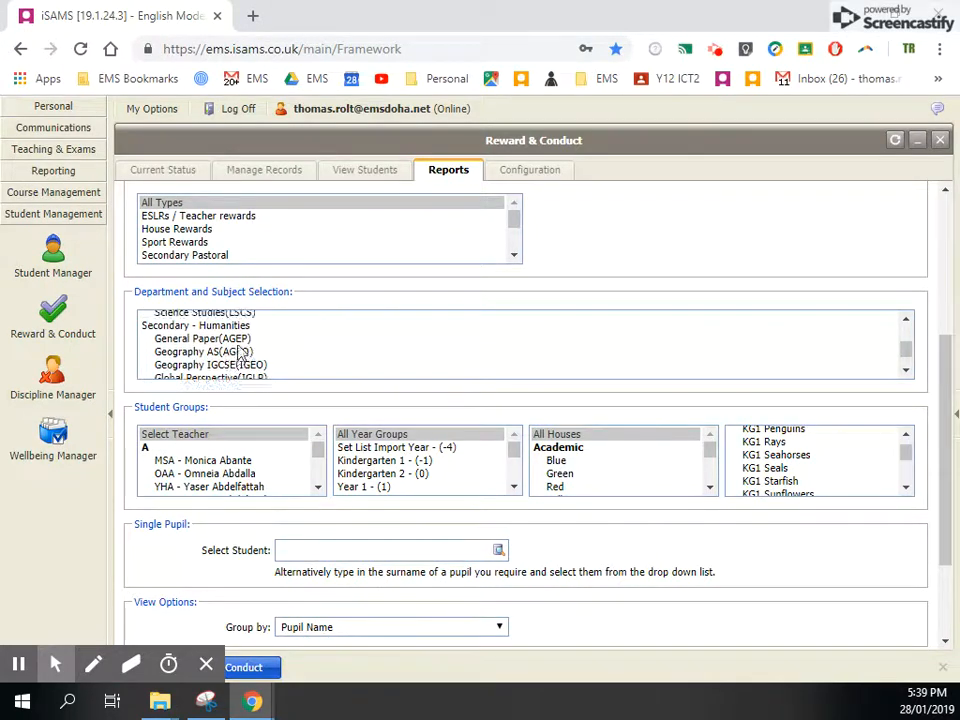
pyautogui.scroll(2, 215, 350)
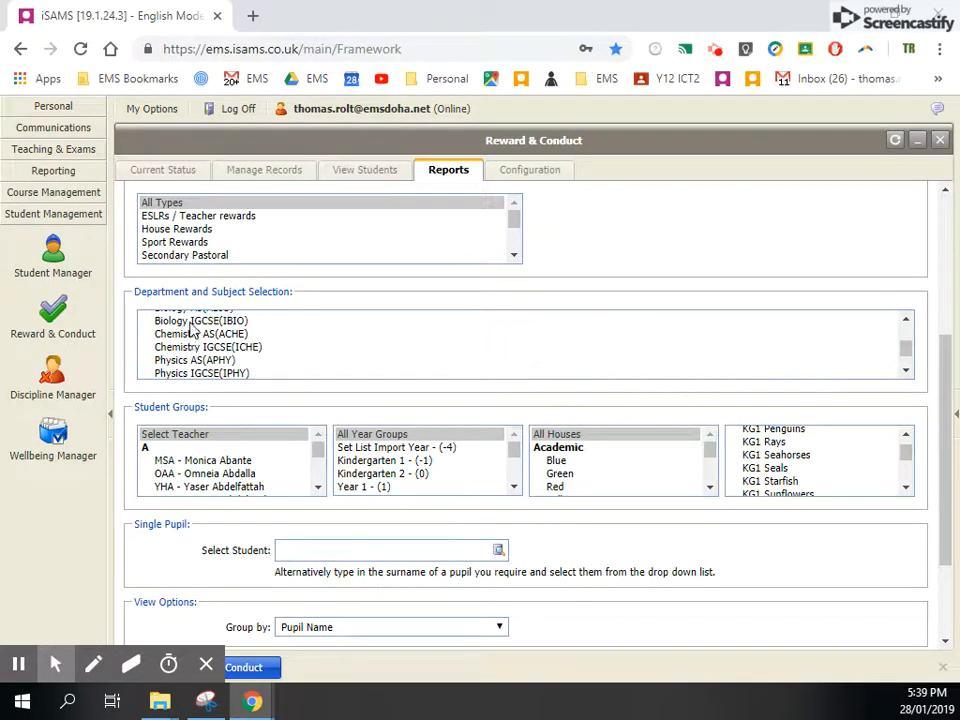
pyautogui.click(905, 321)
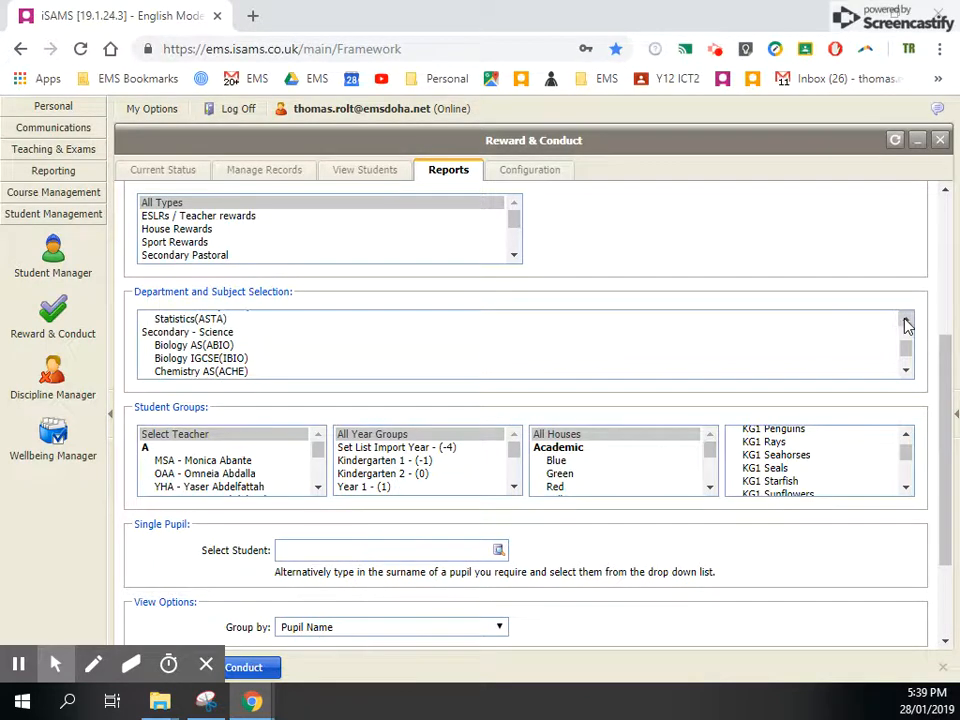
pyautogui.click(180, 331)
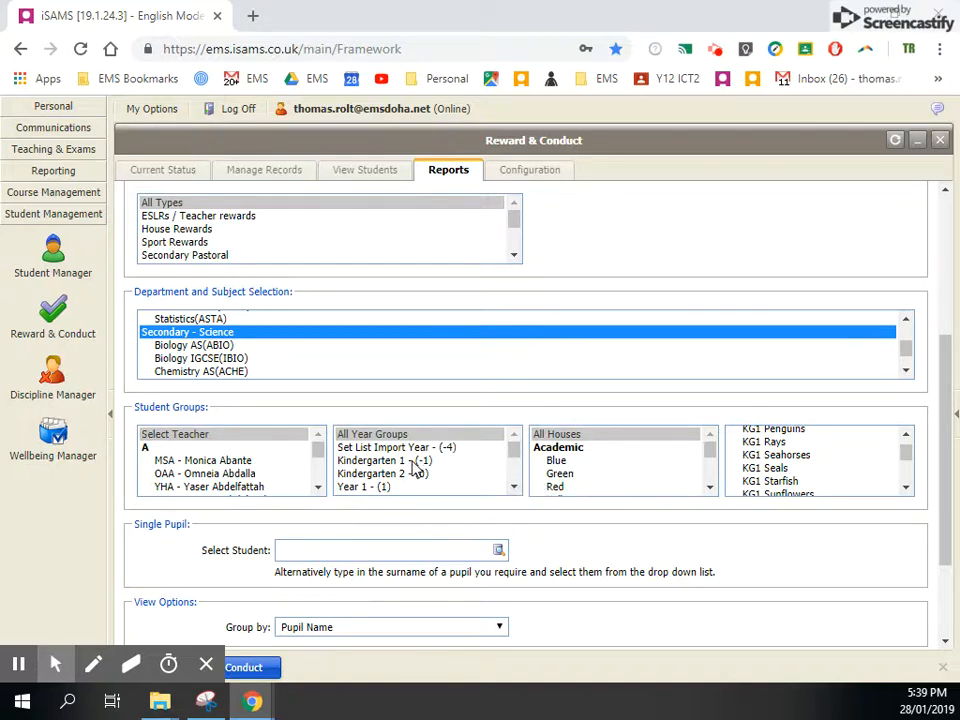
# - Select year groups Year 7 through Year 12 as the student groups for the report
pyautogui.scroll(-2, 417, 470)
pyautogui.click(380, 472)
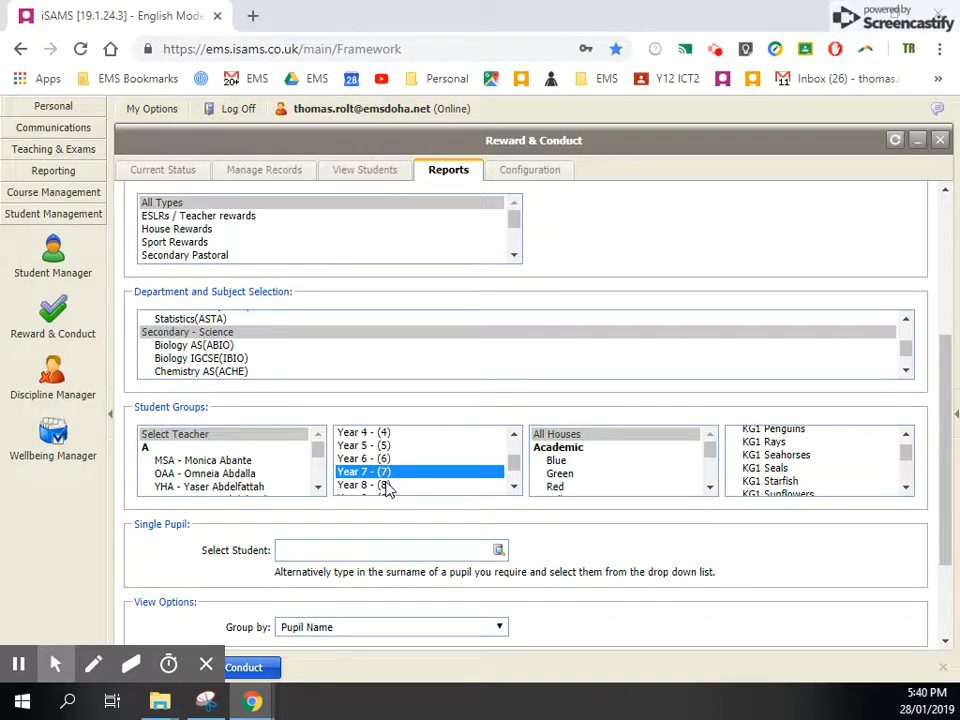
pyautogui.keyDown('ctrl'); pyautogui.click(386, 484); pyautogui.keyUp('ctrl')
pyautogui.click(514, 488)
pyautogui.keyDown('ctrl'); pyautogui.click(410, 450); pyautogui.keyUp('ctrl')
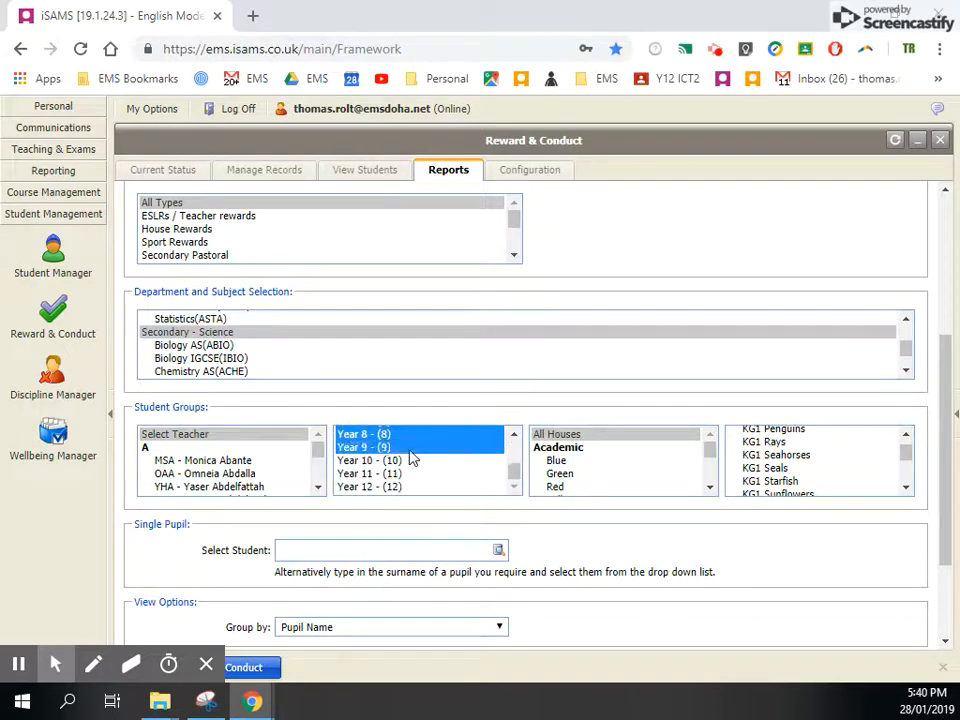
pyautogui.keyDown('ctrl'); pyautogui.click(413, 460); pyautogui.keyUp('ctrl')
pyautogui.keyDown('ctrl'); pyautogui.click(413, 473); pyautogui.keyUp('ctrl')
pyautogui.keyDown('ctrl'); pyautogui.click(413, 487); pyautogui.keyUp('ctrl')
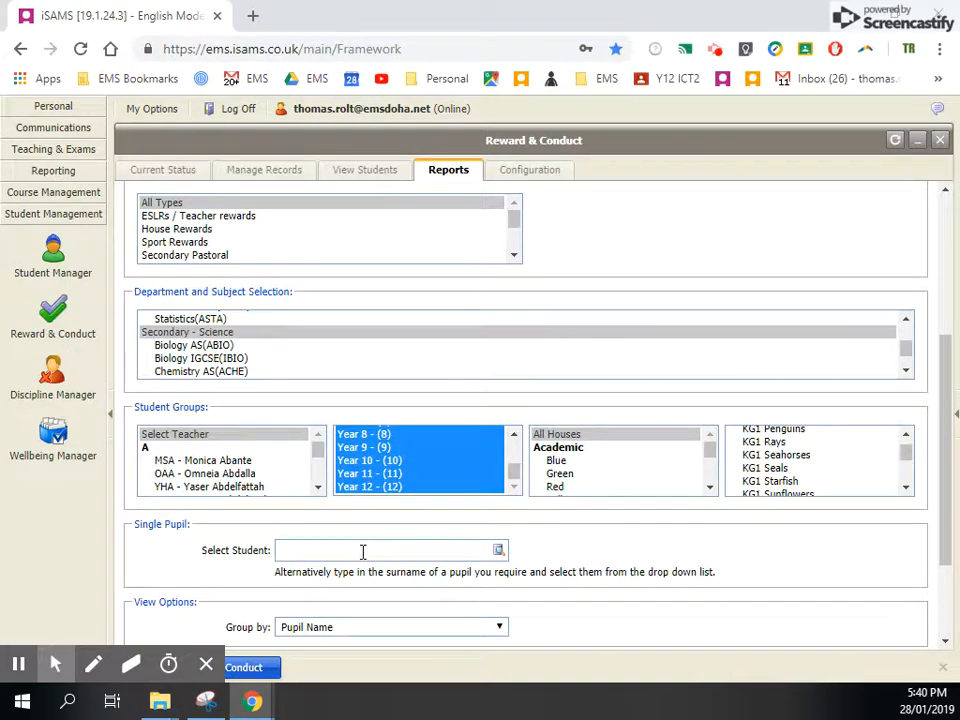
# - Group the report by Year Group, after trying Form as the grouping
pyautogui.scroll(-1, 587, 557)
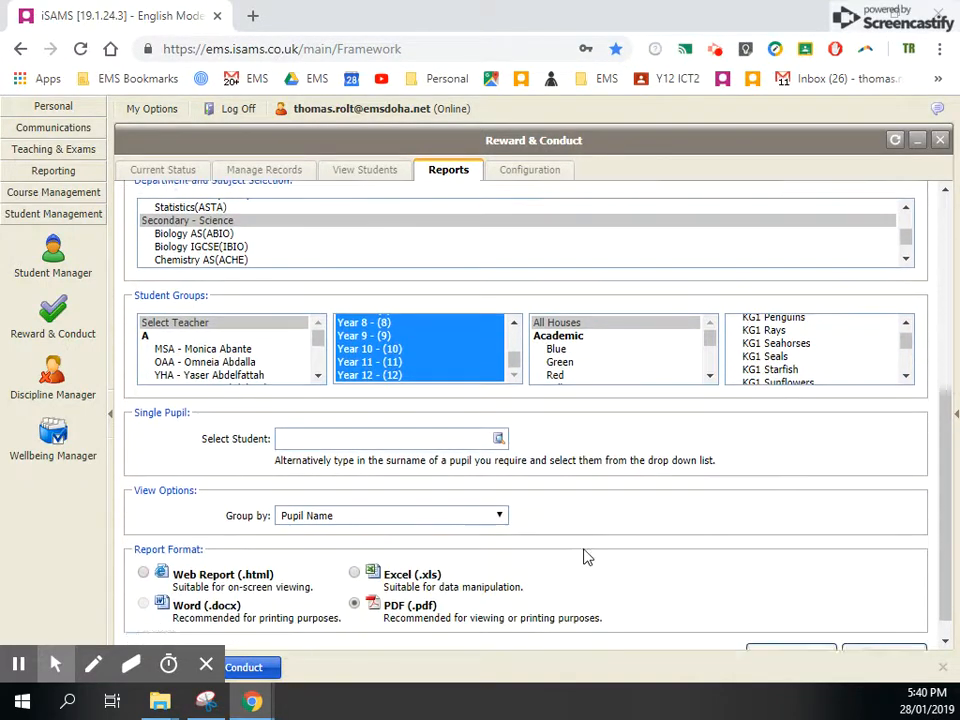
pyautogui.click(472, 492)
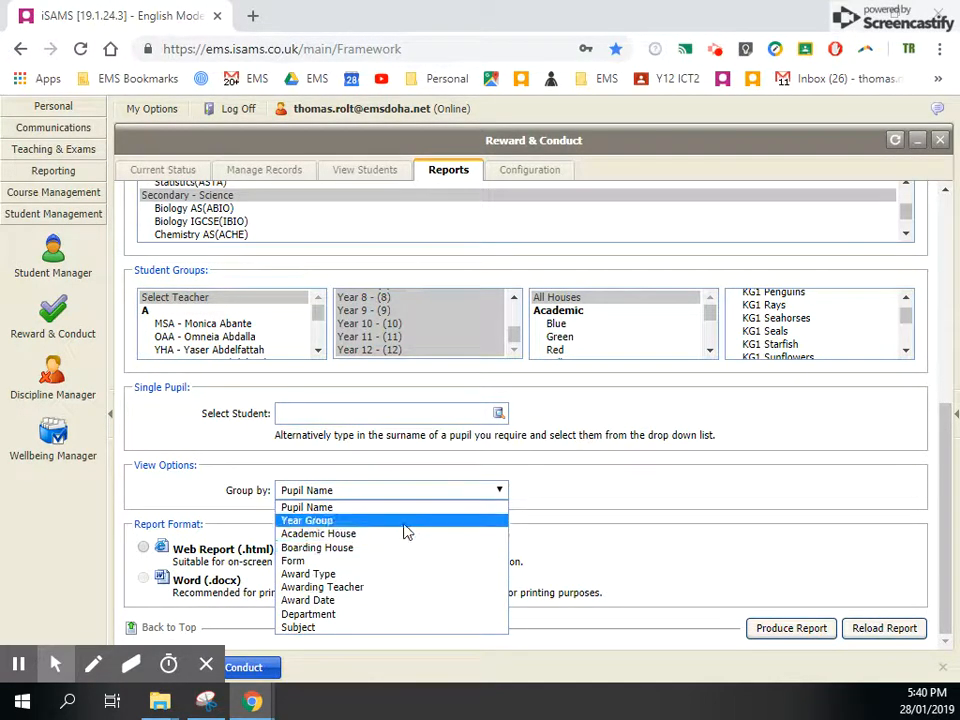
pyautogui.click(392, 561)
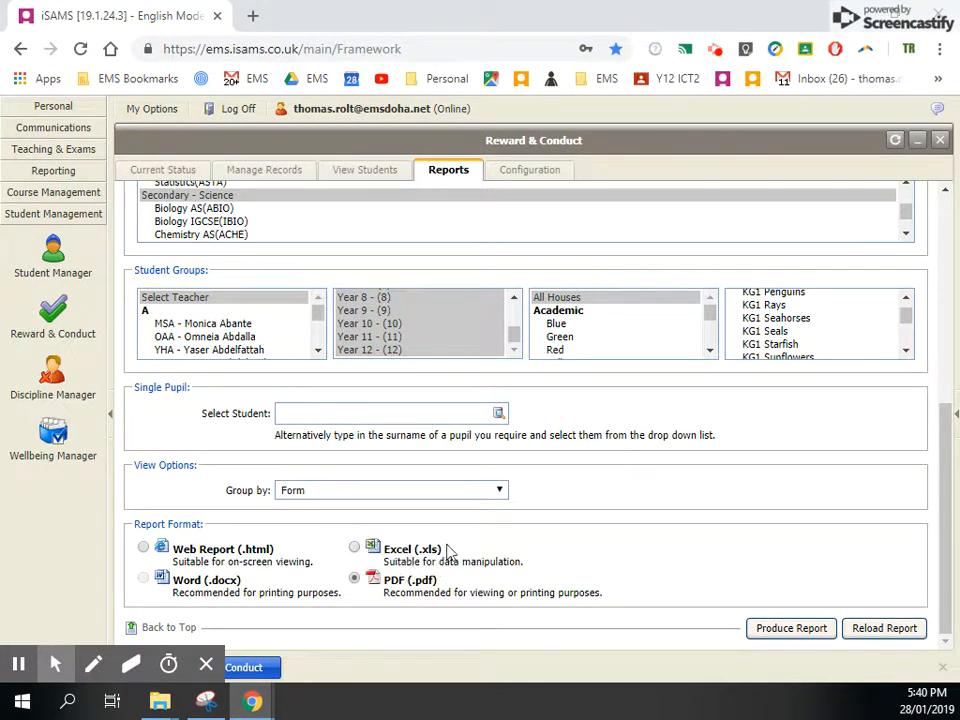
pyautogui.click(456, 495)
pyautogui.click(442, 521)
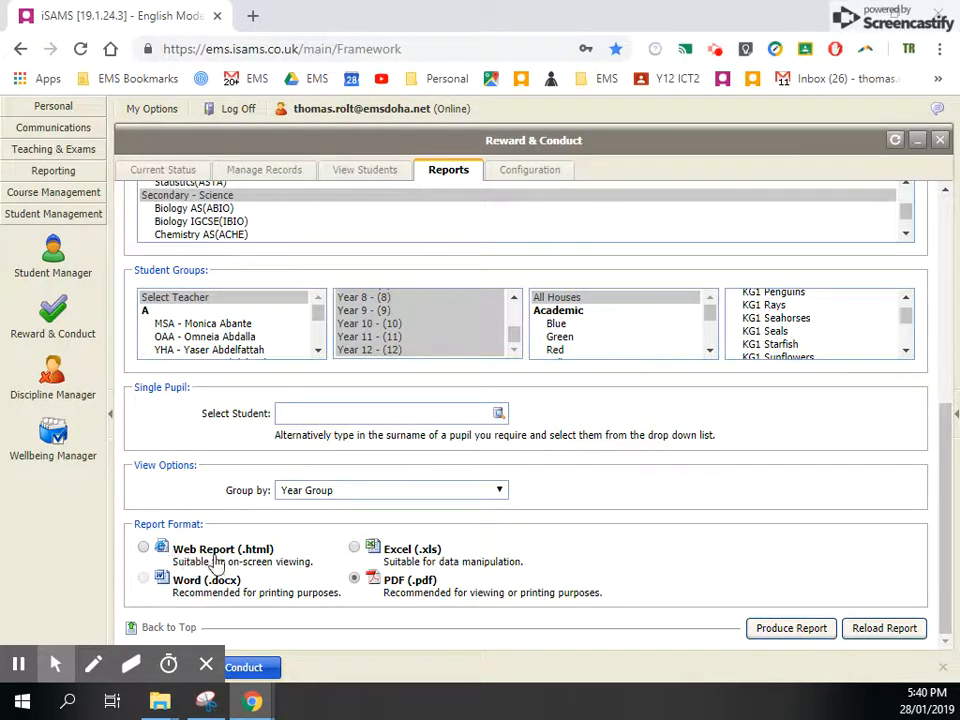
# - Compare the report formats, produce the report as Web Report (.html), and maximize the report window
pyautogui.moveTo(189, 556); pyautogui.dragTo(322, 570)
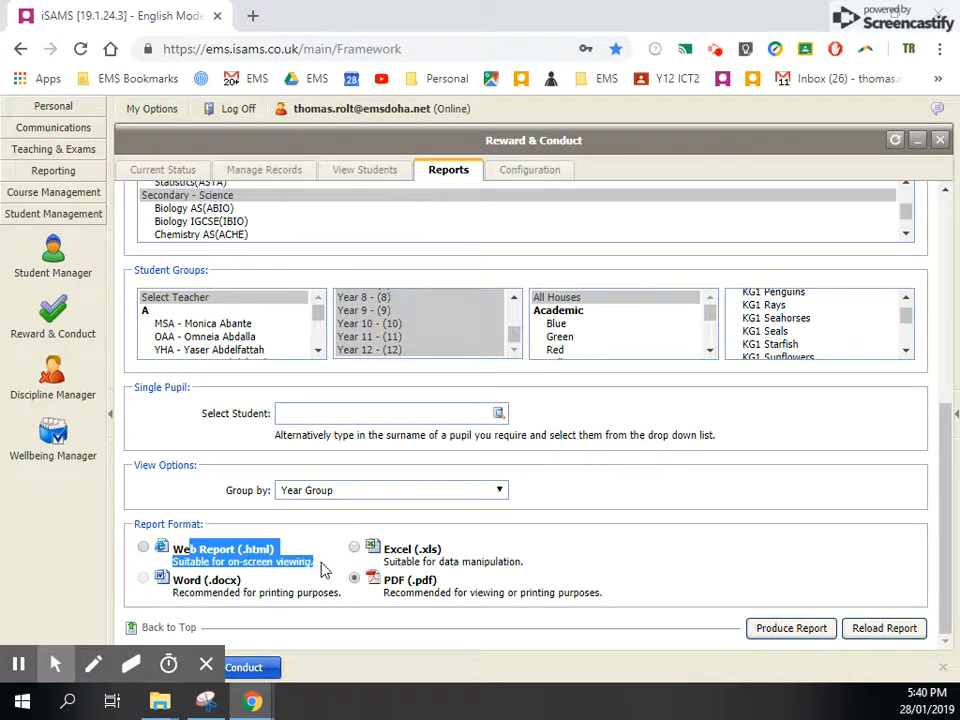
pyautogui.moveTo(190, 582); pyautogui.dragTo(302, 598)
pyautogui.moveTo(396, 549); pyautogui.dragTo(530, 567)
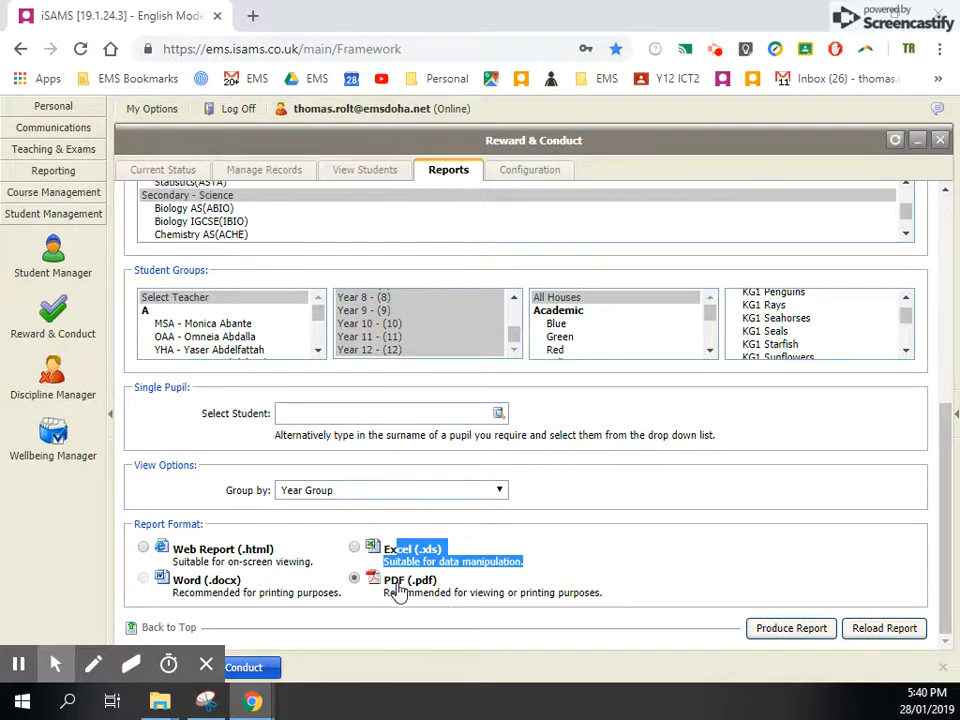
pyautogui.moveTo(398, 581); pyautogui.dragTo(525, 615)
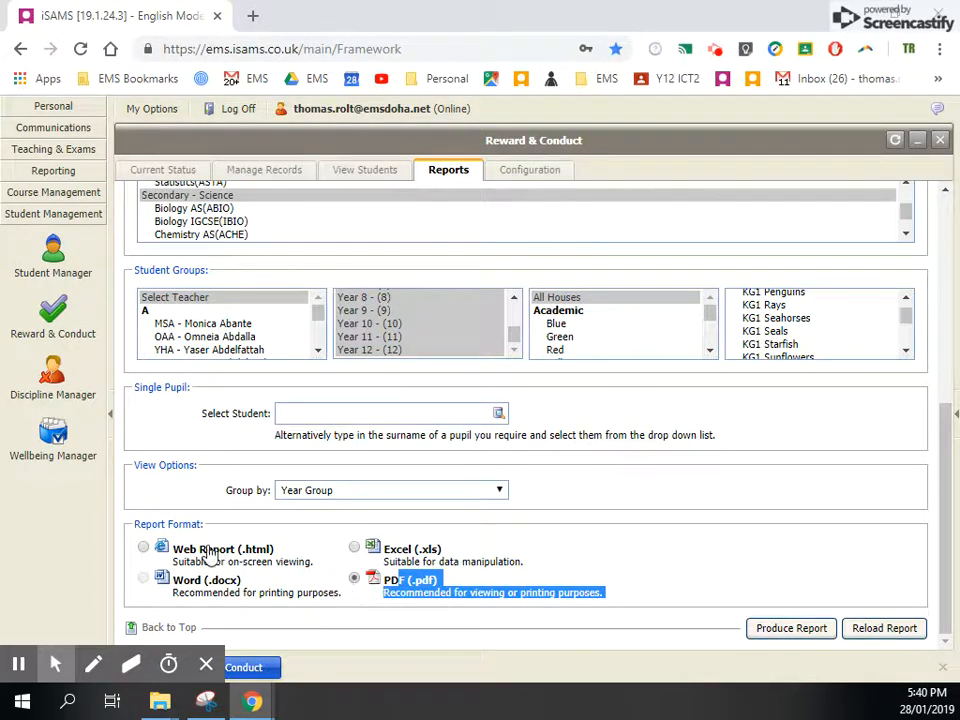
pyautogui.click(145, 547)
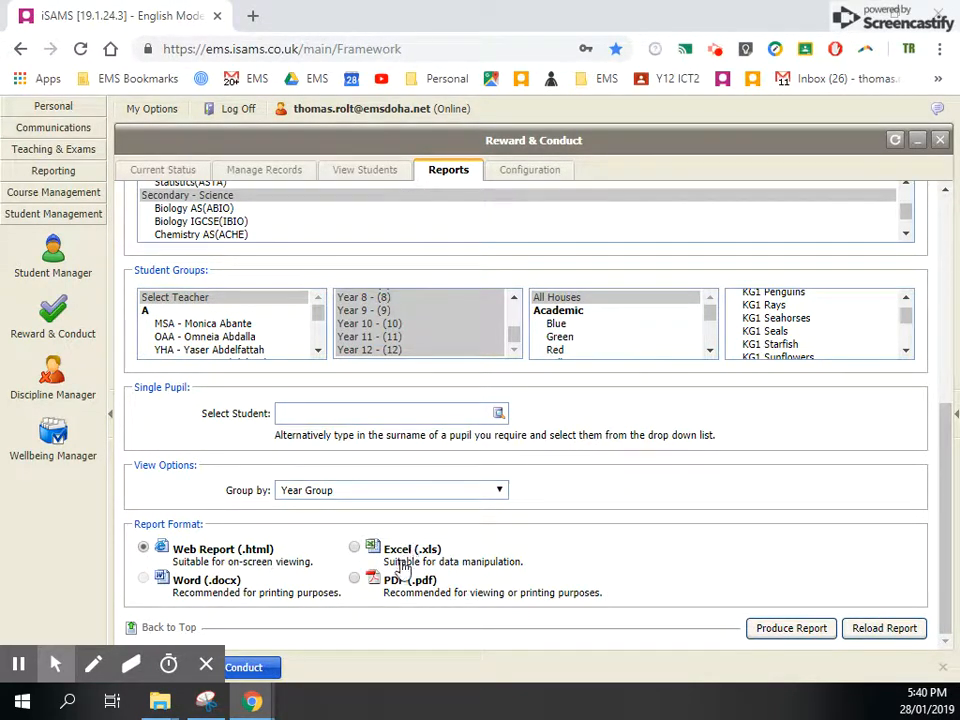
pyautogui.click(785, 630)
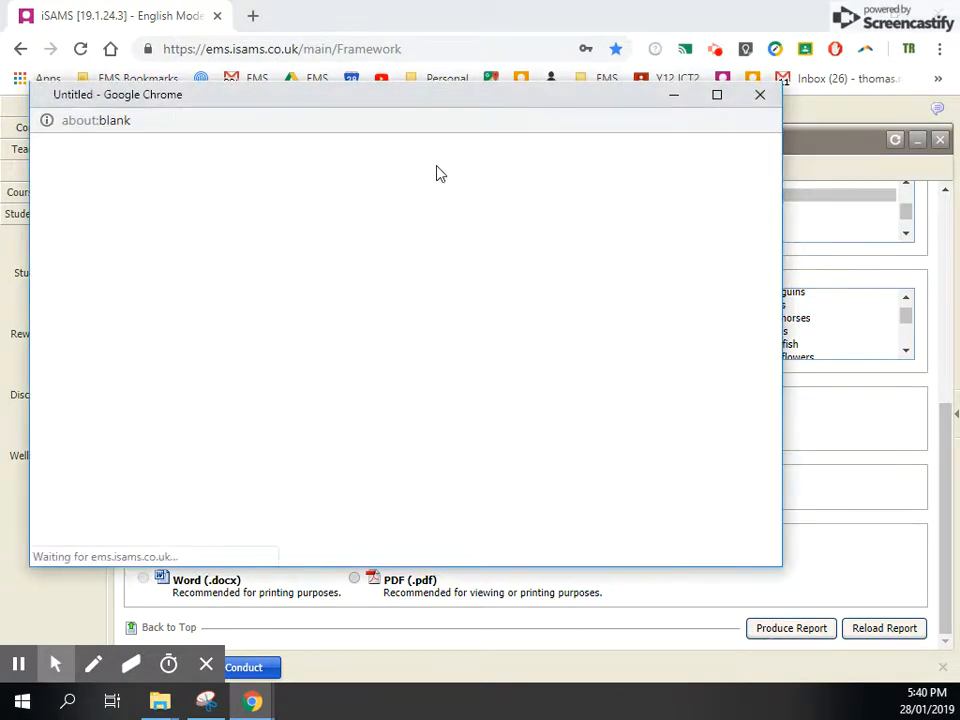
pyautogui.moveTo(437, 100); pyautogui.dragTo(497, 72)
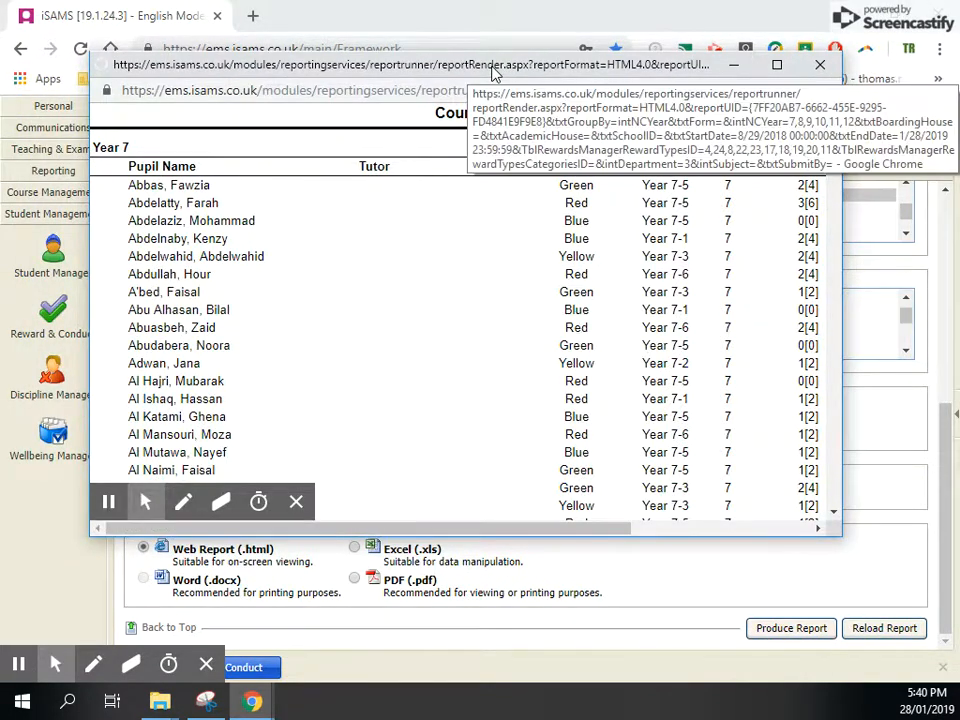
pyautogui.doubleClick(416, 66)
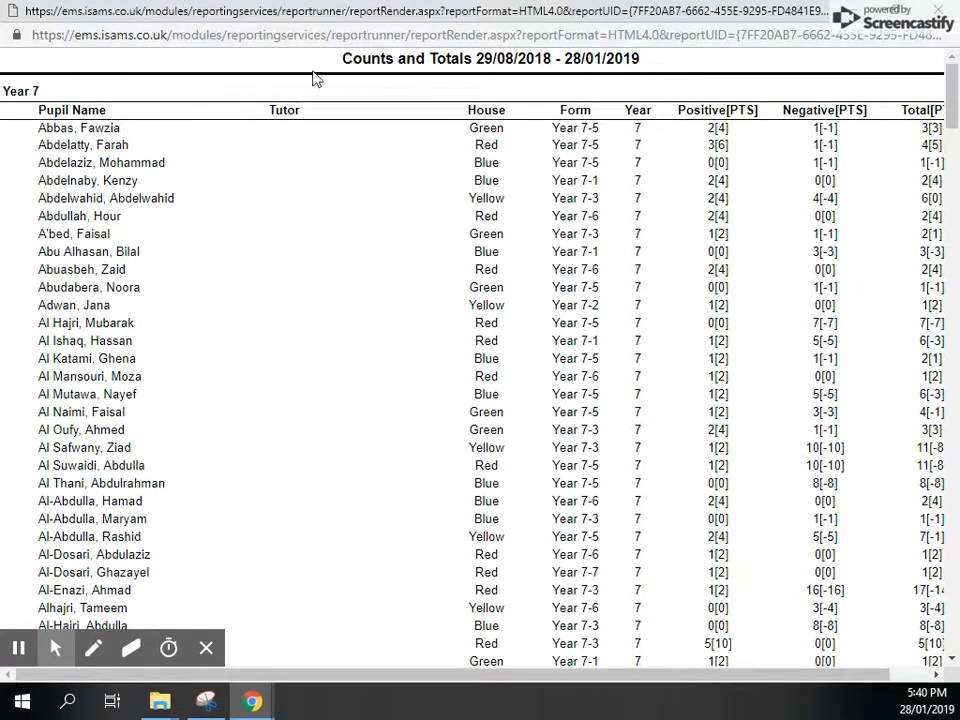
# - Review the report's date range, the Form column and the pupil listings for each year group
pyautogui.moveTo(428, 59); pyautogui.dragTo(640, 25)
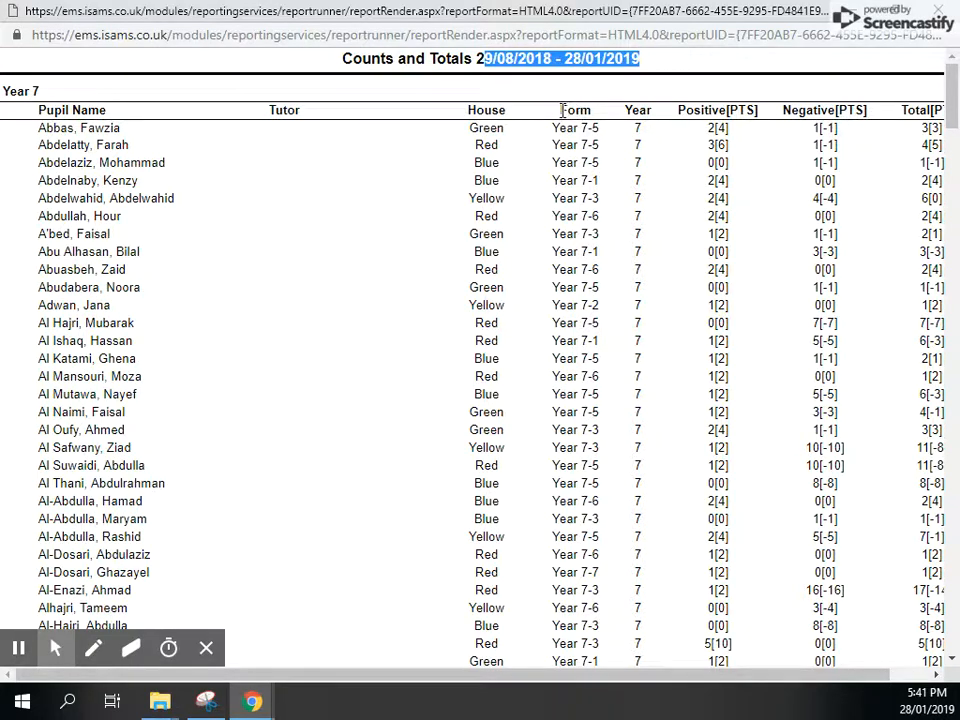
pyautogui.doubleClick(565, 110)
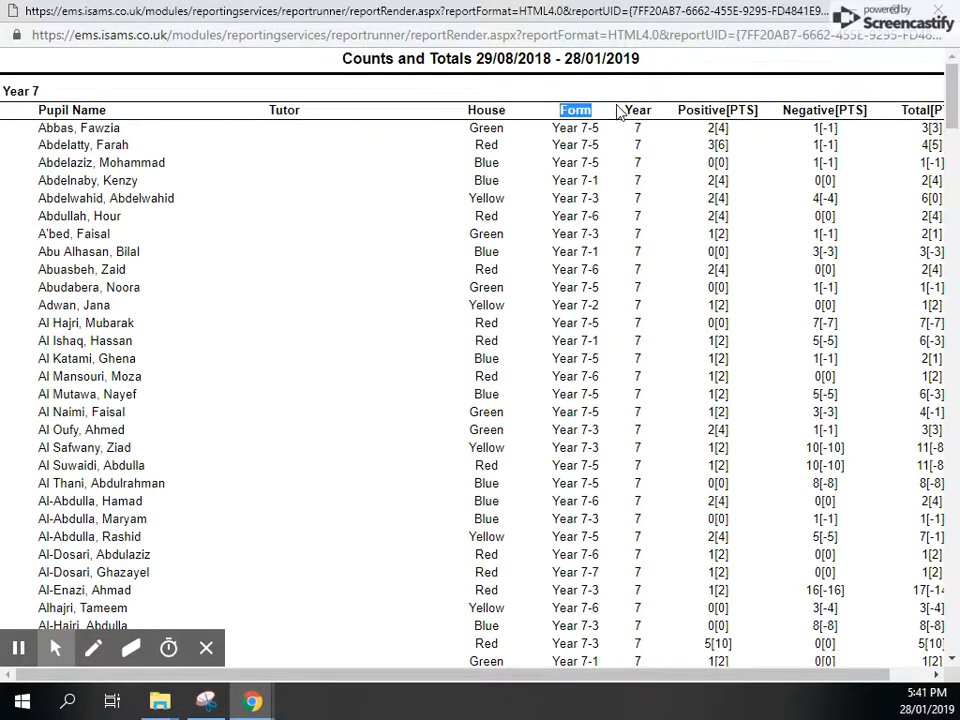
pyautogui.scroll(-15, 746, 189)
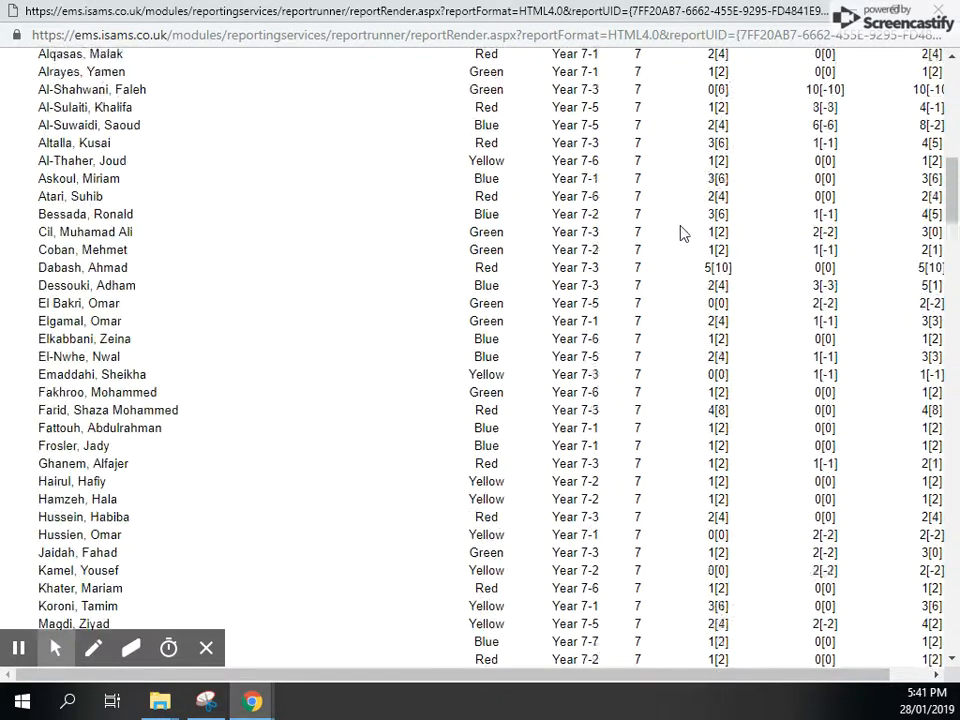
pyautogui.scroll(-5, 653, 260)
pyautogui.scroll(3, 645, 294)
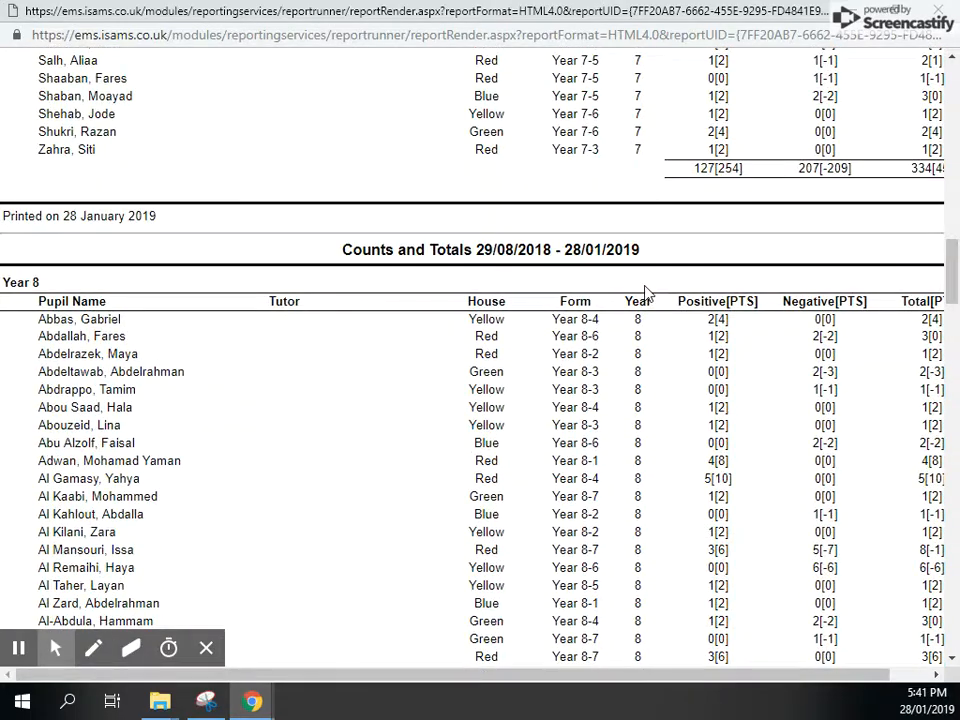
pyautogui.scroll(-5, 214, 360)
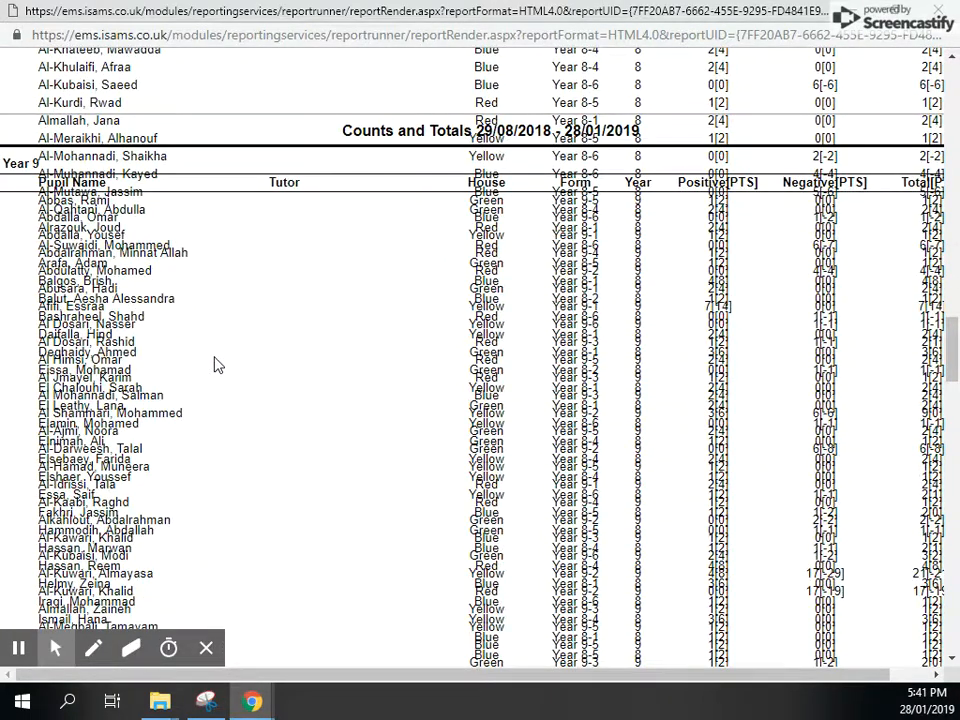
pyautogui.scroll(2, 214, 364)
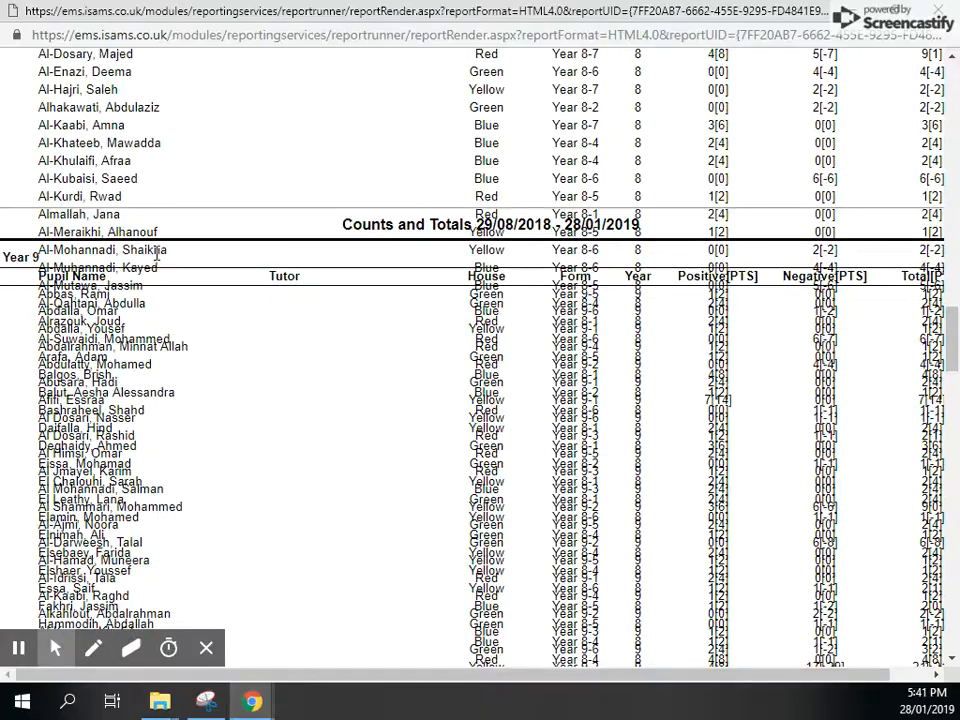
pyautogui.scroll(-7, 126, 253)
pyautogui.scroll(12, 127, 277)
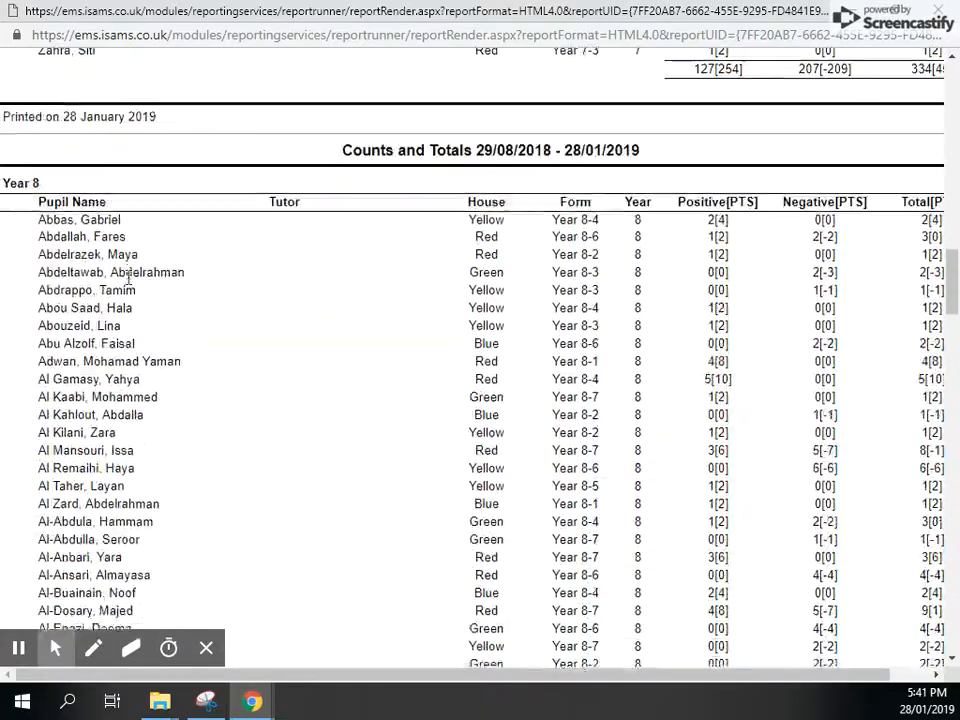
pyautogui.scroll(-2, 128, 279)
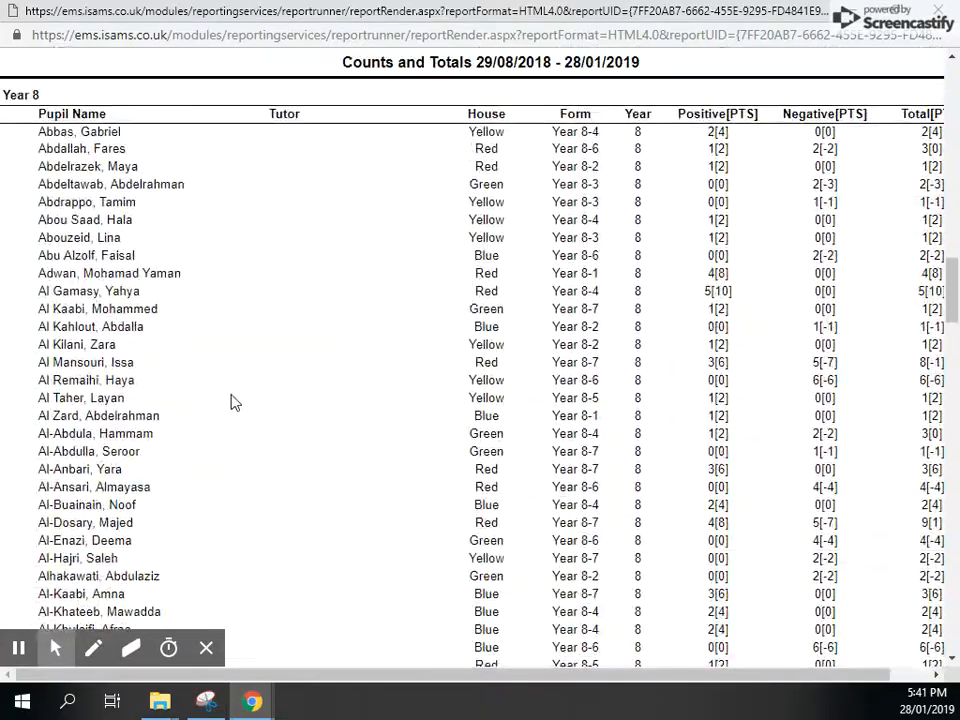
pyautogui.scroll(2, 230, 402)
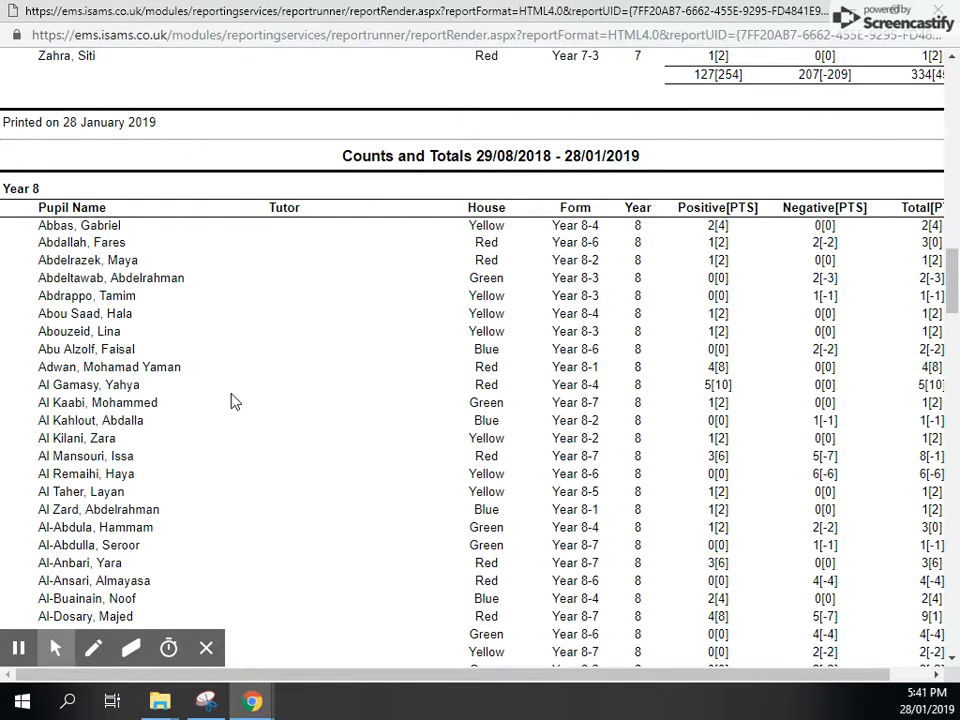
pyautogui.scroll(20, 137, 261)
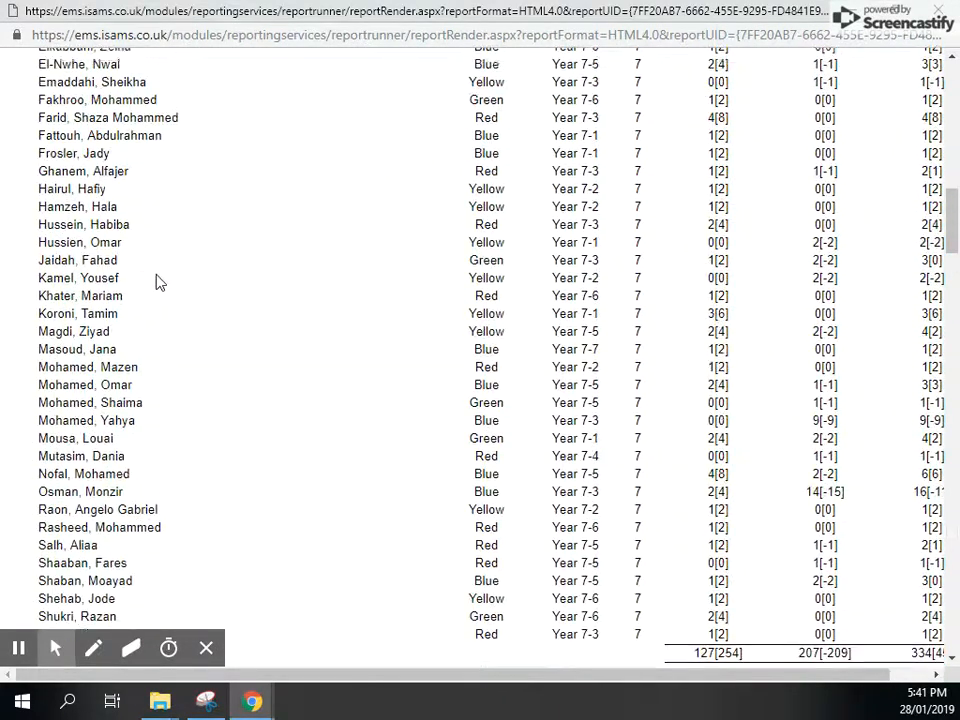
pyautogui.scroll(6, 143, 290)
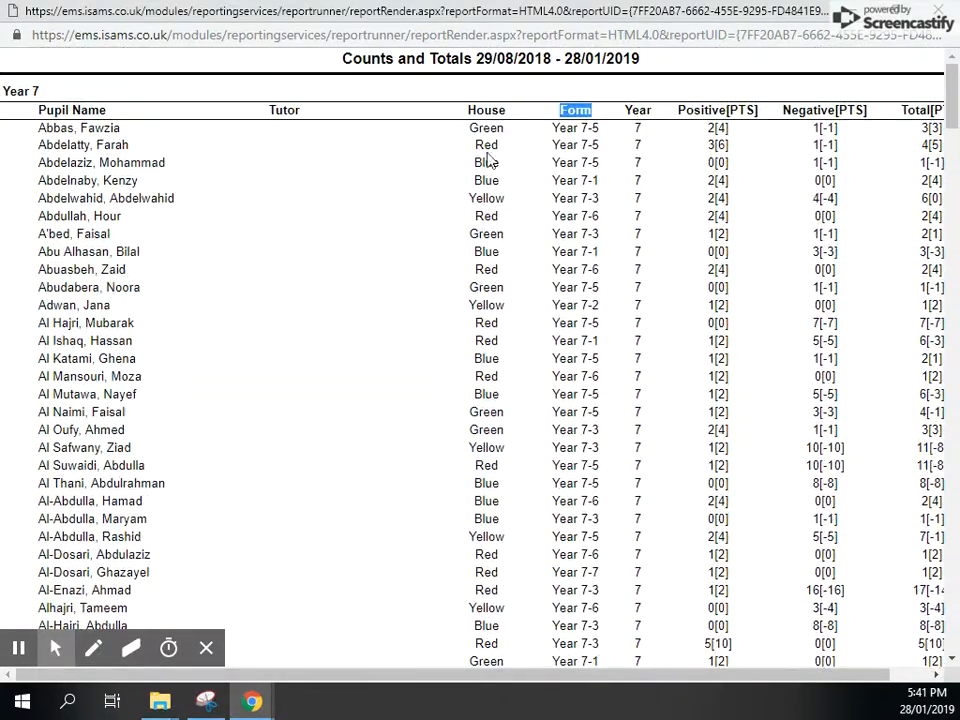
# - Examine the Positive, Negative and Total columns, comparing the counts with the bracketed points in the first Year 7 rows
pyautogui.moveTo(679, 110); pyautogui.dragTo(754, 127)
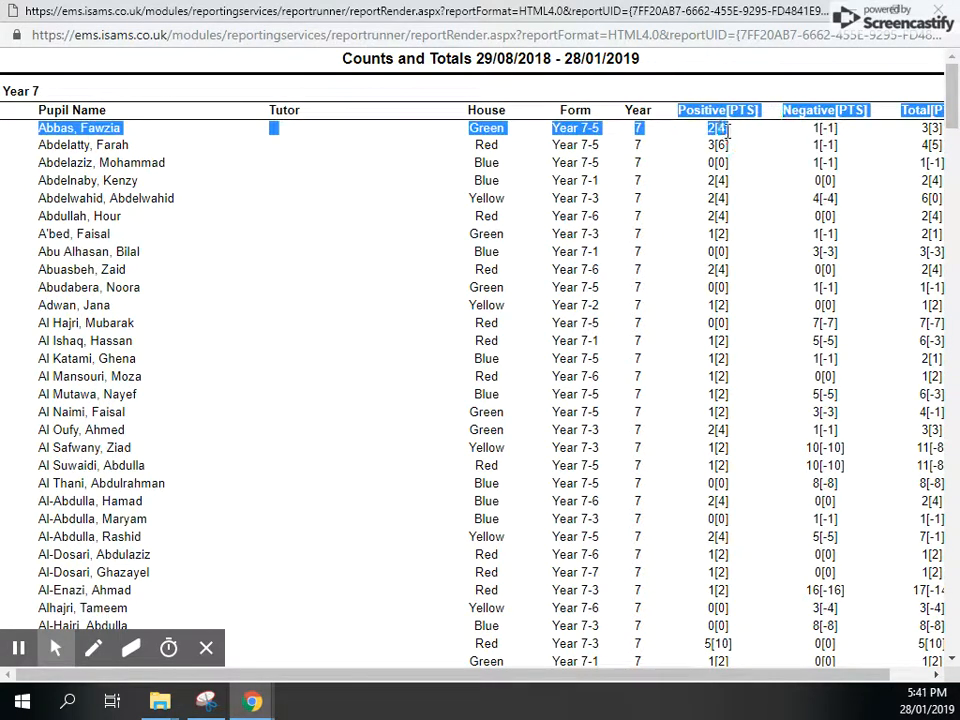
pyautogui.click(701, 108)
pyautogui.moveTo(682, 107); pyautogui.dragTo(865, 110)
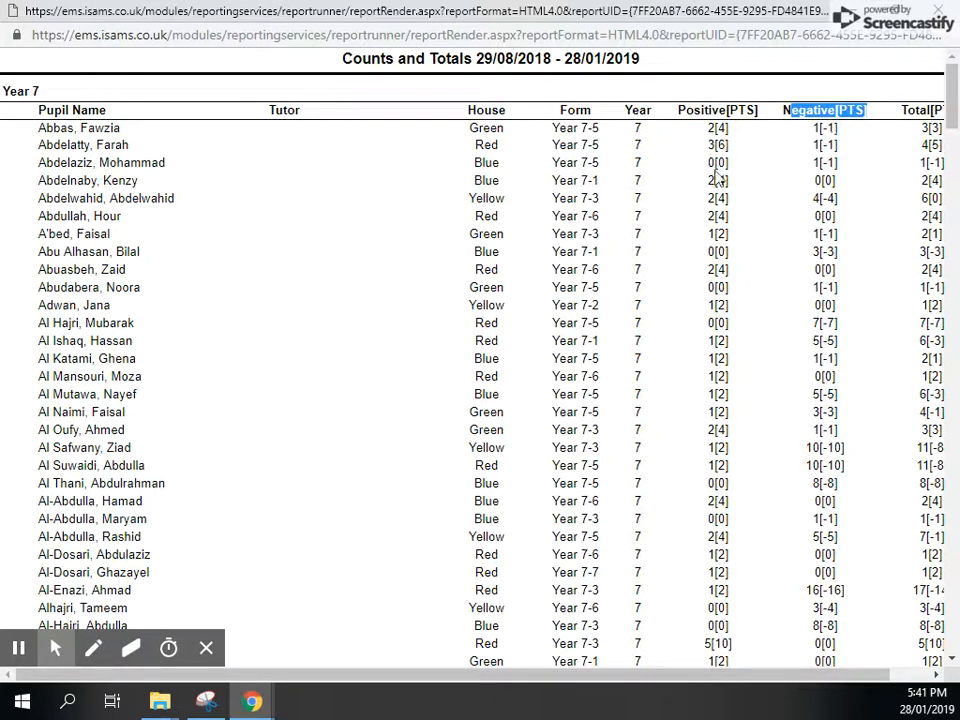
pyautogui.moveTo(719, 128); pyautogui.dragTo(725, 128)
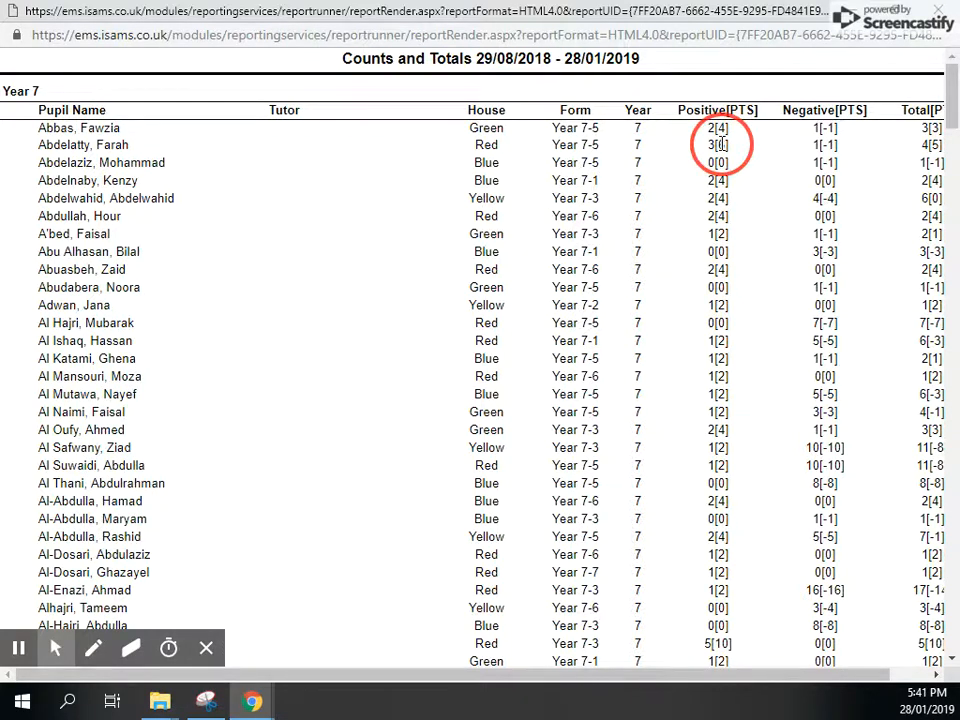
pyautogui.moveTo(719, 145); pyautogui.dragTo(725, 145)
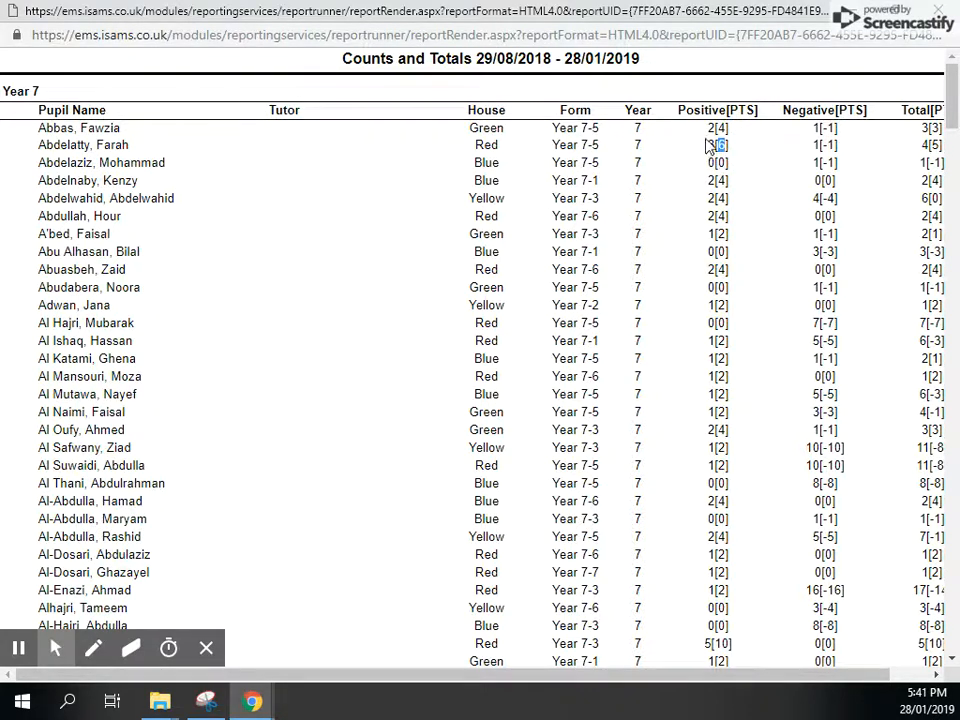
pyautogui.click(717, 143)
pyautogui.doubleClick(713, 129)
pyautogui.doubleClick(721, 128)
pyautogui.doubleClick(816, 128)
pyautogui.doubleClick(828, 128)
pyautogui.moveTo(683, 674); pyautogui.dragTo(730, 673)
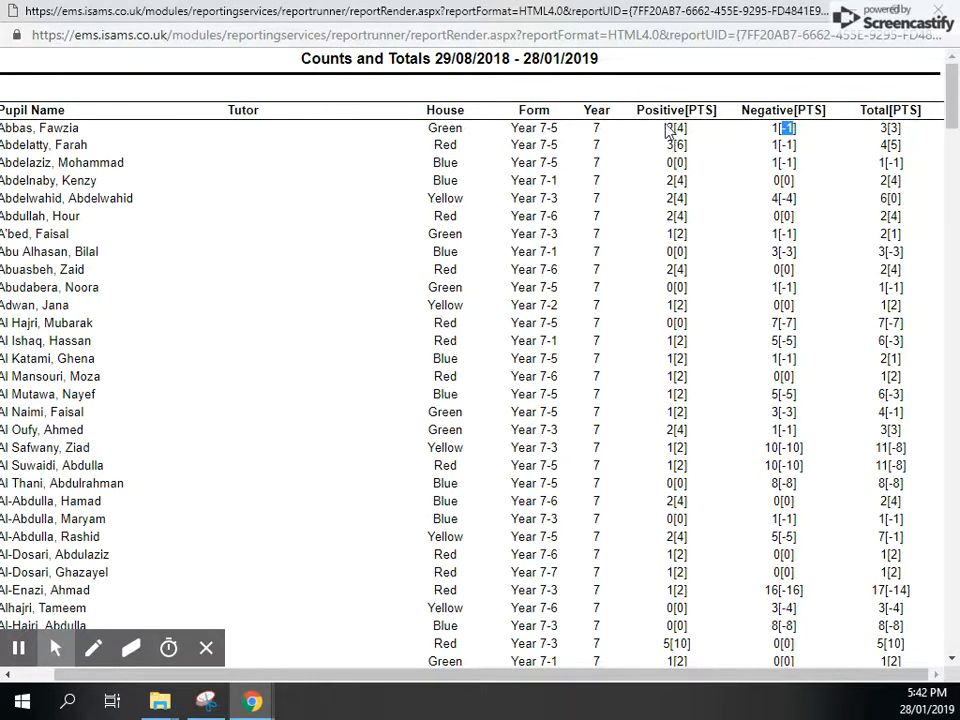
# - Examine how the first Year 7 pupil's positive and negative counts and bracketed points combine in the Total column
pyautogui.moveTo(666, 127); pyautogui.dragTo(675, 127)
pyautogui.moveTo(772, 128); pyautogui.dragTo(775, 128)
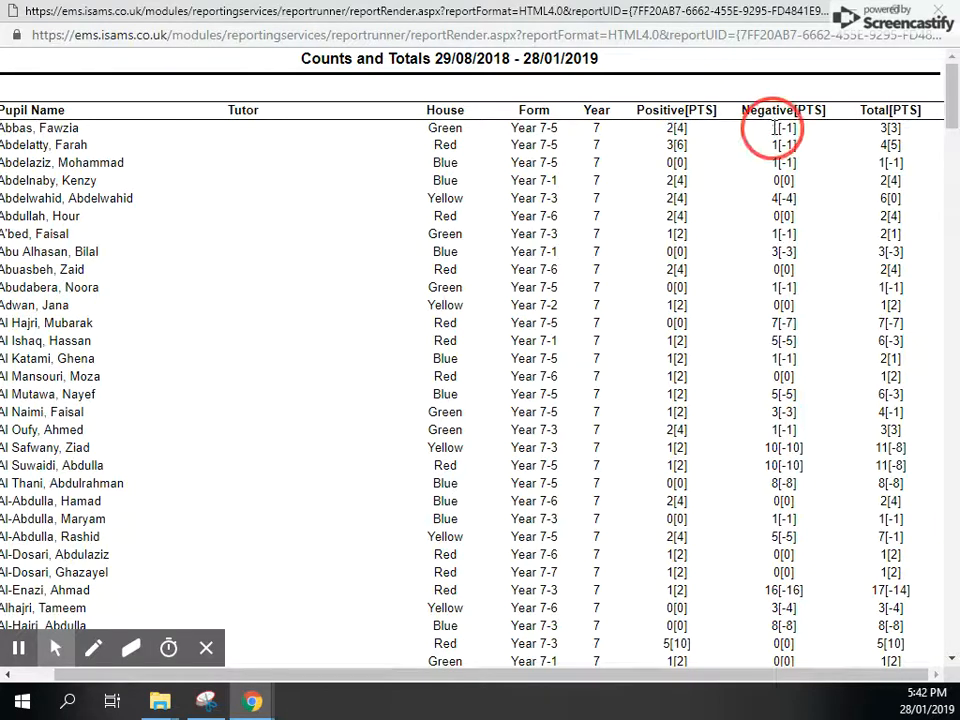
pyautogui.moveTo(880, 128); pyautogui.dragTo(887, 128)
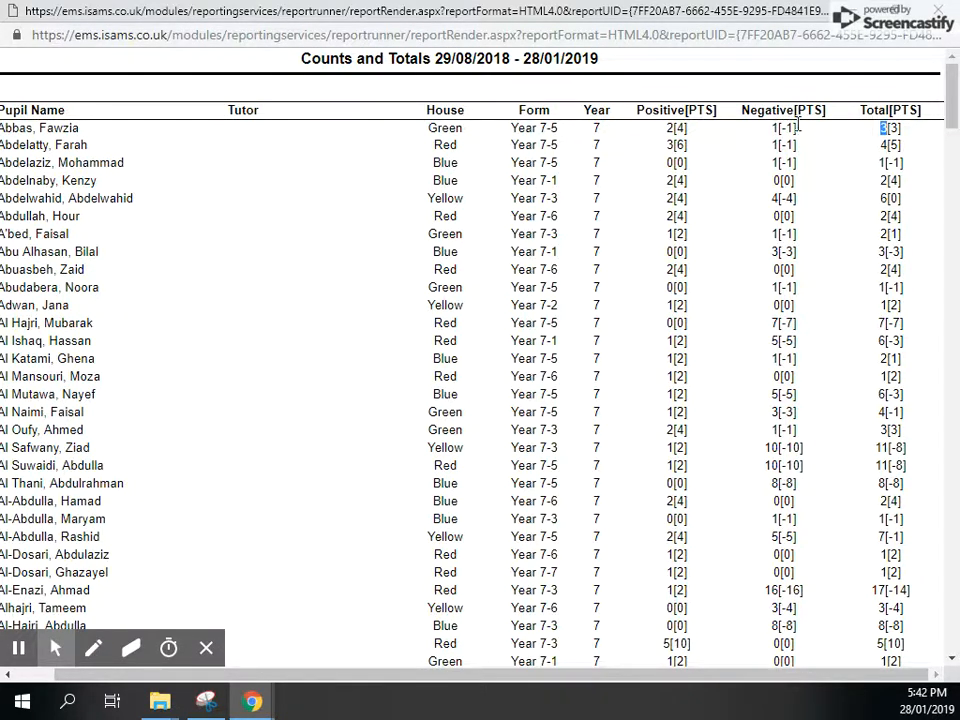
pyautogui.moveTo(903, 130); pyautogui.dragTo(896, 130)
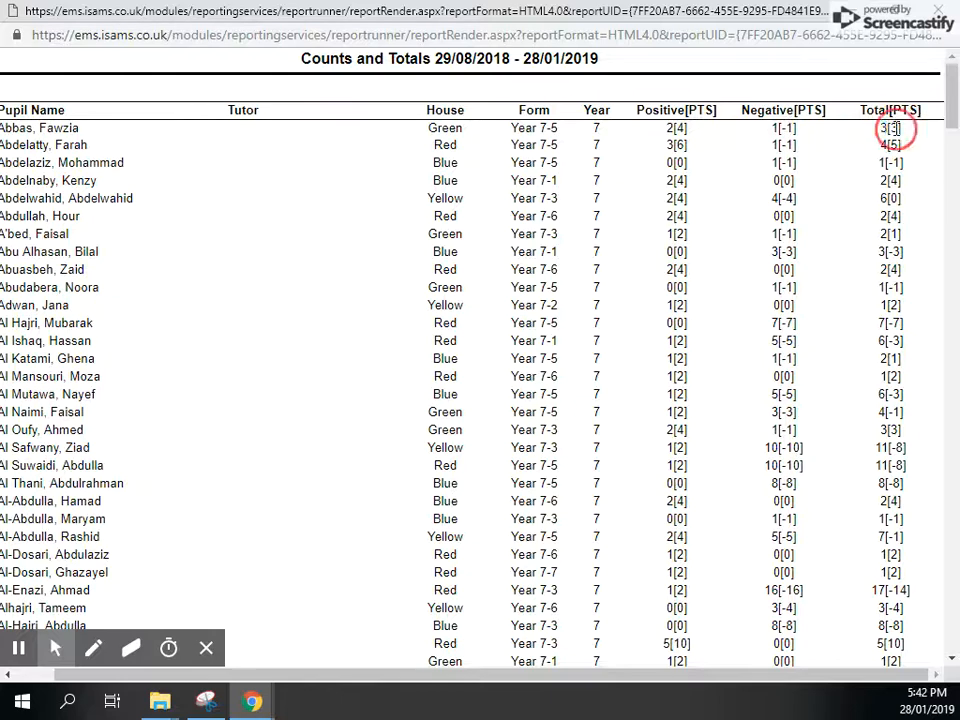
pyautogui.doubleClick(892, 129)
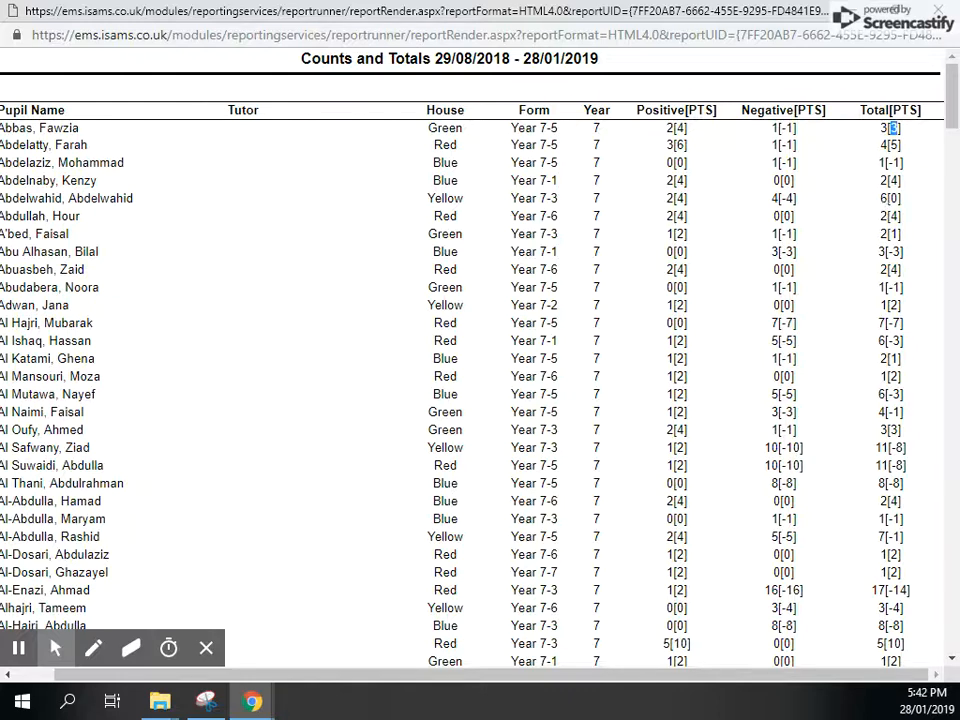
# - Examine the totals row closing the Year 7 section, comparing its negative and overall counts
pyautogui.scroll(-20, 878, 258)
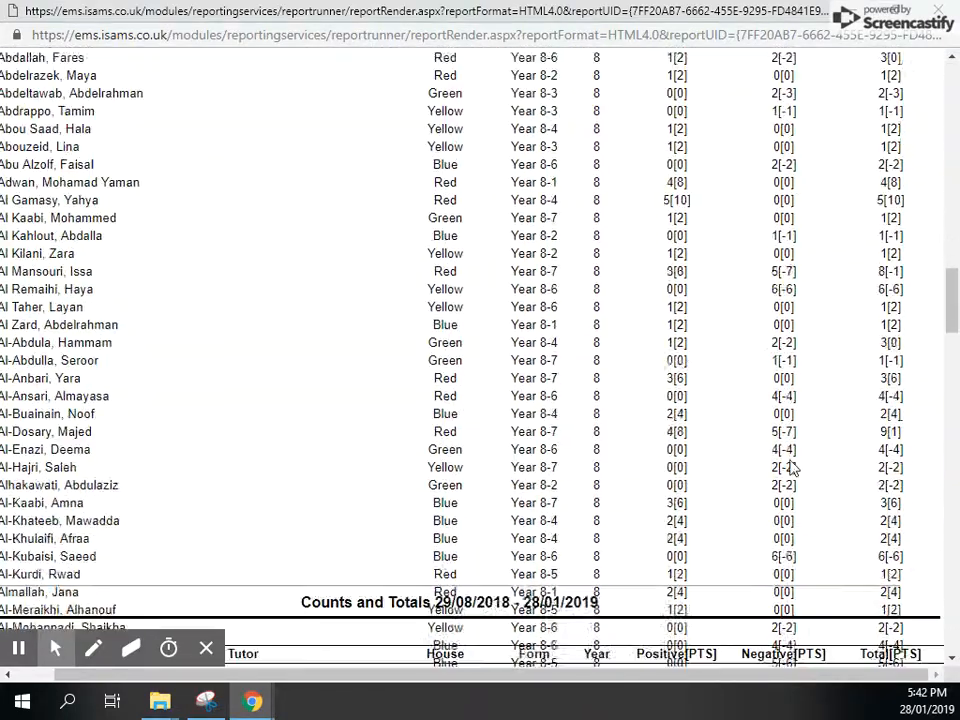
pyautogui.moveTo(758, 170); pyautogui.dragTo(778, 168)
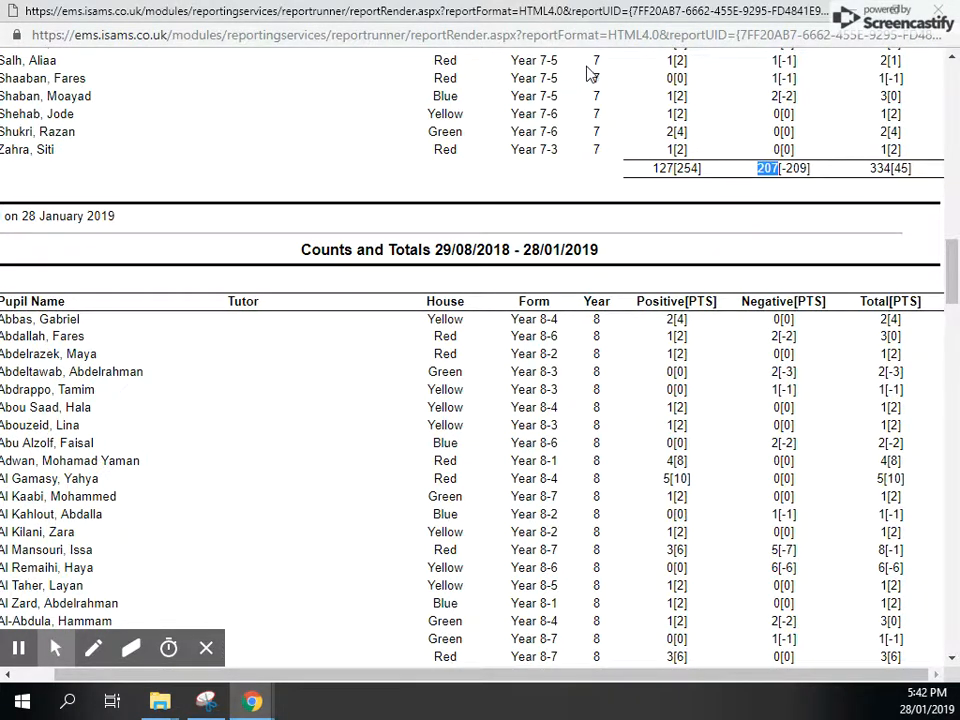
pyautogui.doubleClick(769, 168)
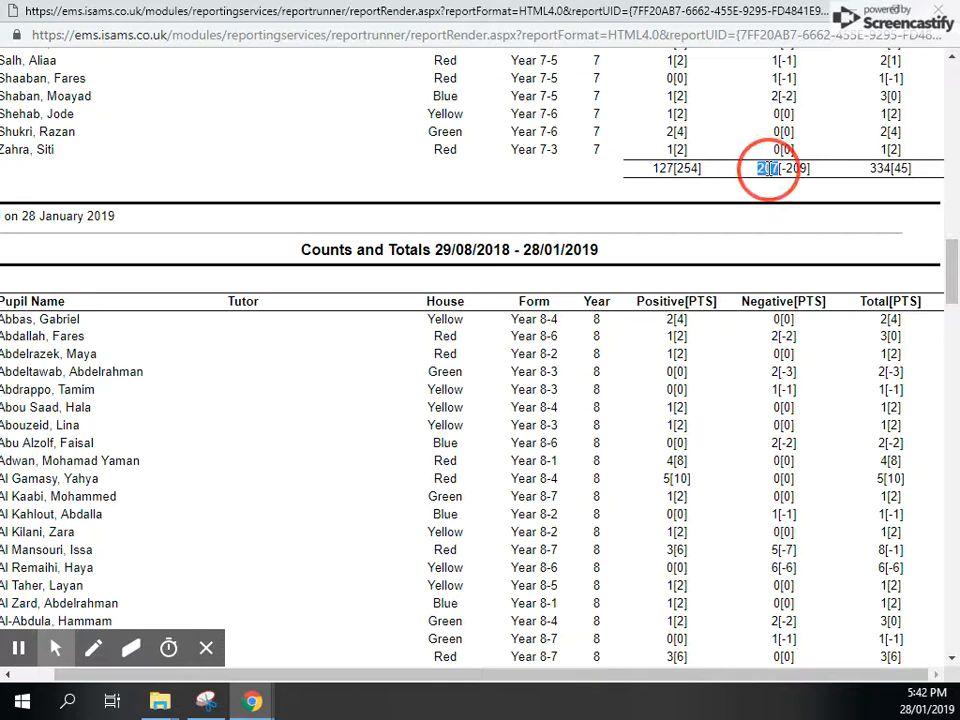
pyautogui.doubleClick(881, 169)
pyautogui.doubleClick(767, 170)
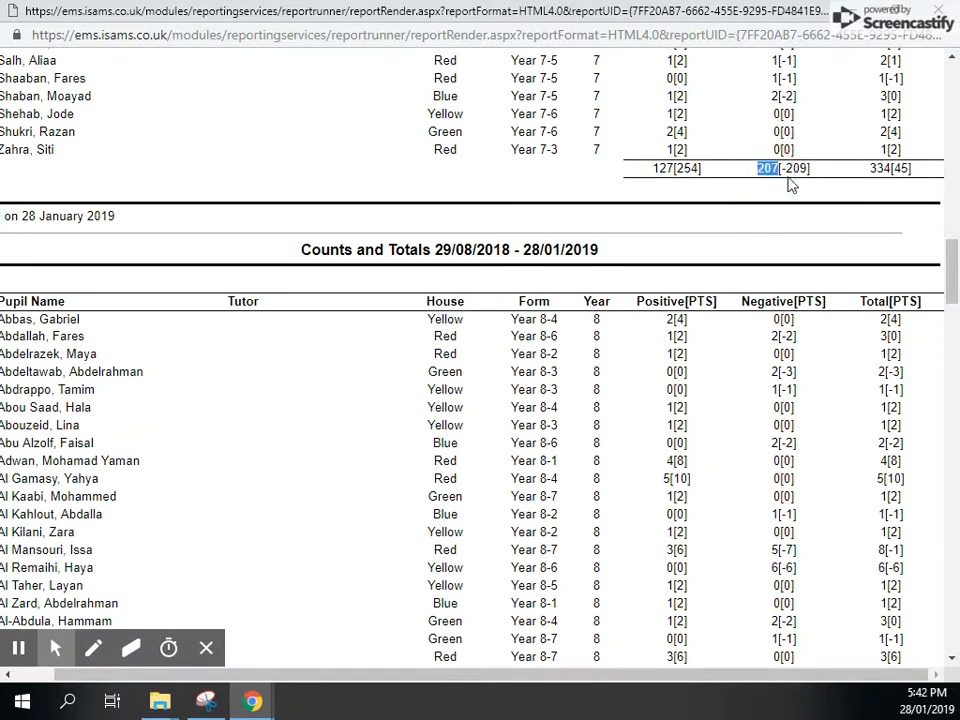
pyautogui.doubleClick(879, 169)
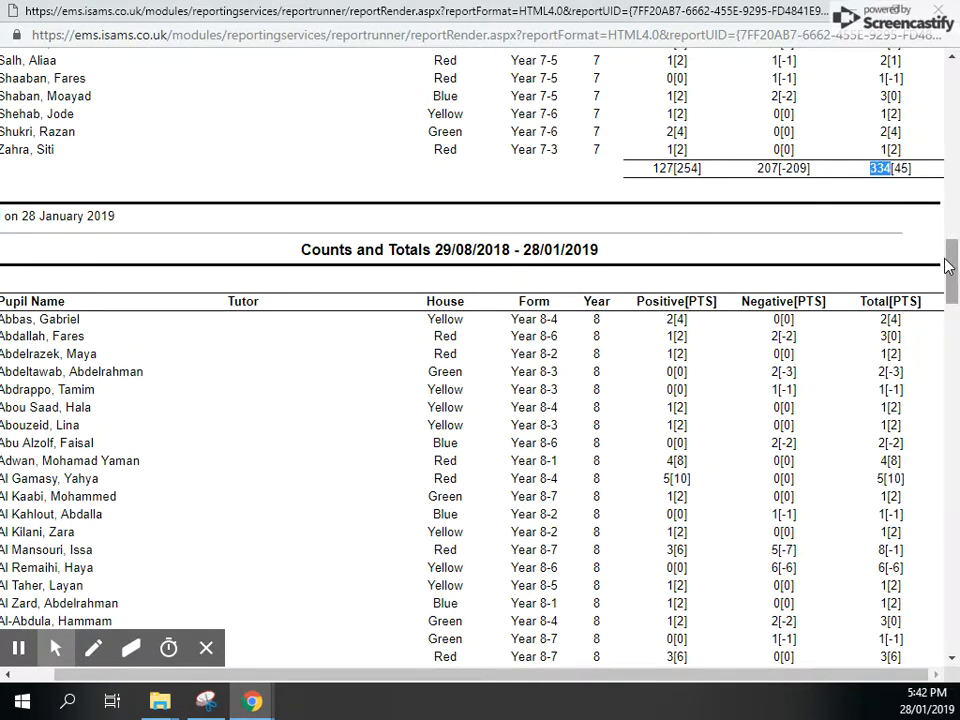
# - Review the whole Year 7 listing against its totals row, checking the positive, negative and overall counts again
pyautogui.moveTo(951, 268); pyautogui.dragTo(935, 229)
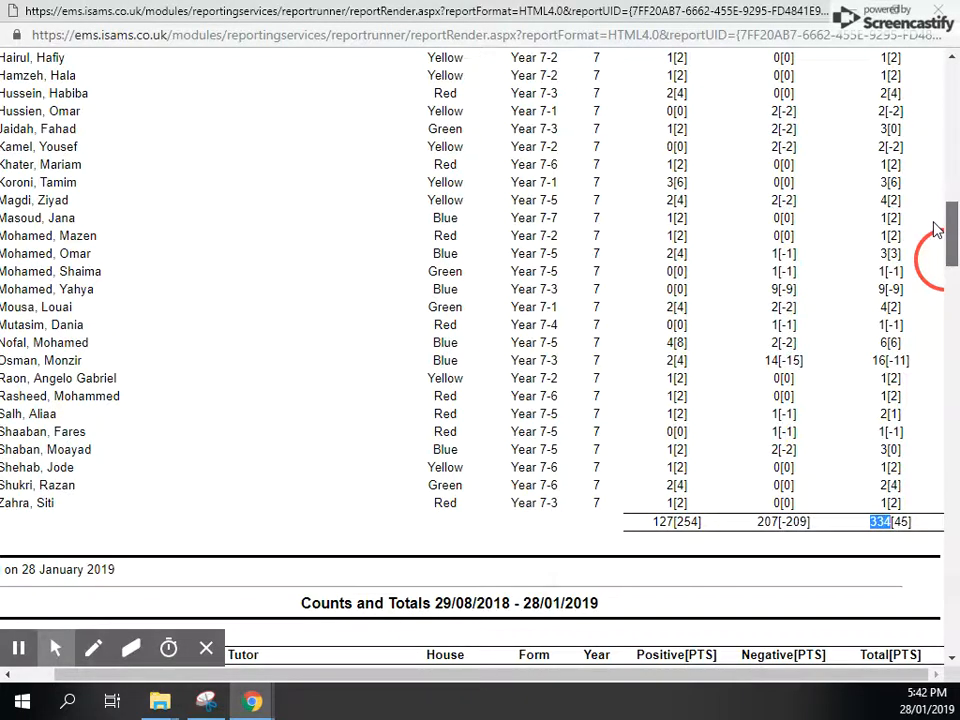
pyautogui.moveTo(935, 229); pyautogui.dragTo(937, 92)
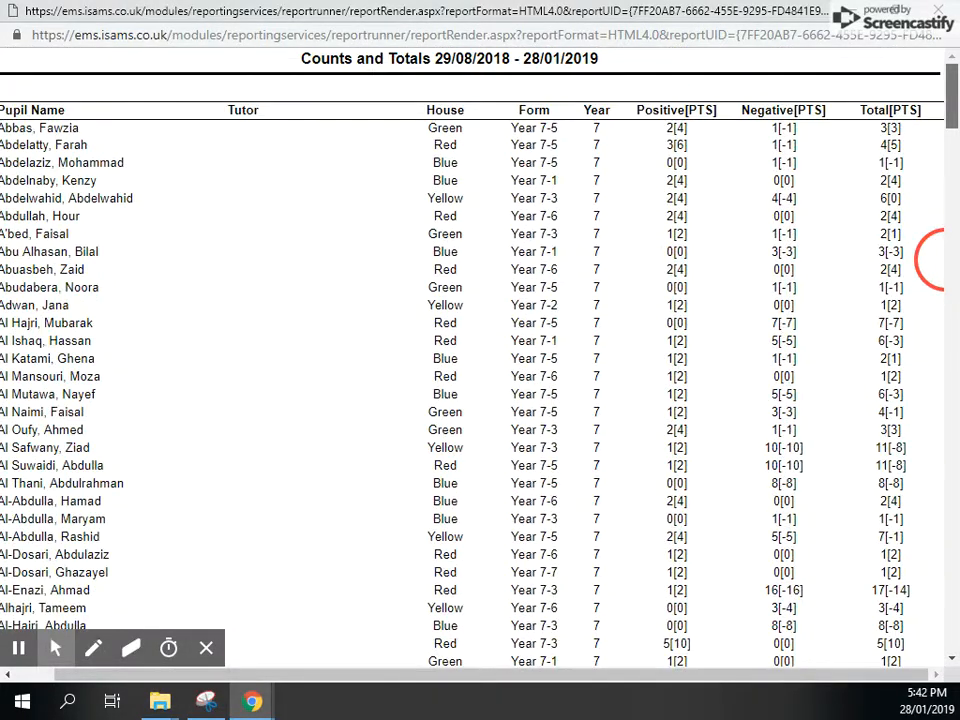
pyautogui.moveTo(935, 258); pyautogui.dragTo(876, 258)
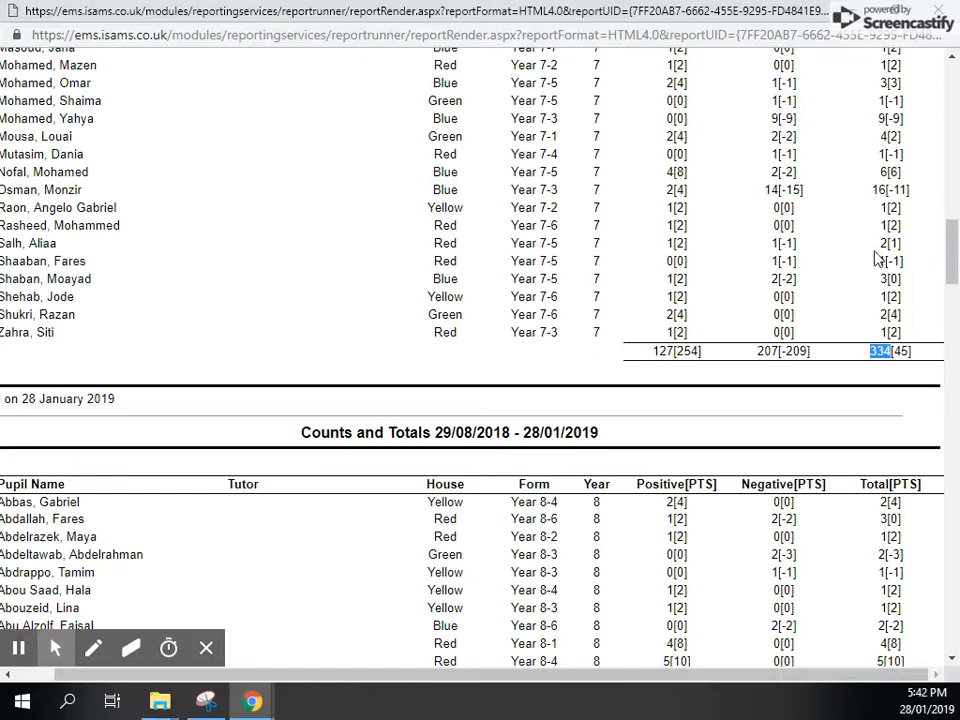
pyautogui.doubleClick(664, 351)
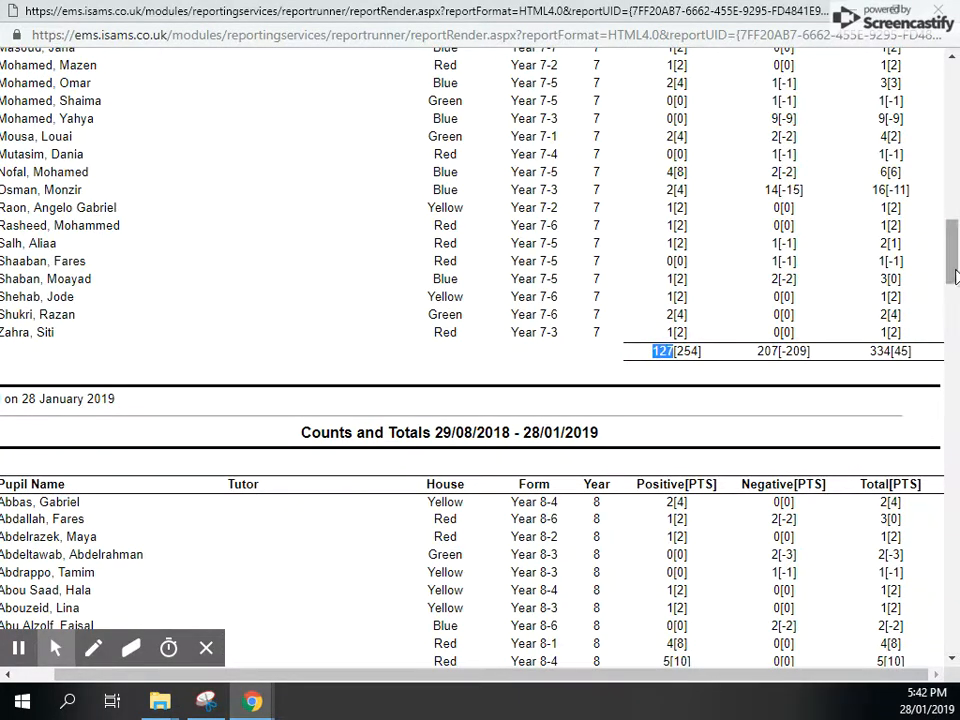
pyautogui.moveTo(947, 255)
pyautogui.mouseDown()
pyautogui.moveTo(946, 195)
pyautogui.moveTo(940, 268)
pyautogui.moveTo(951, 277)
pyautogui.moveTo(956, 111)
pyautogui.moveTo(946, 287)
pyautogui.moveTo(946, 278)
pyautogui.mouseUp()
pyautogui.doubleClick(768, 459)
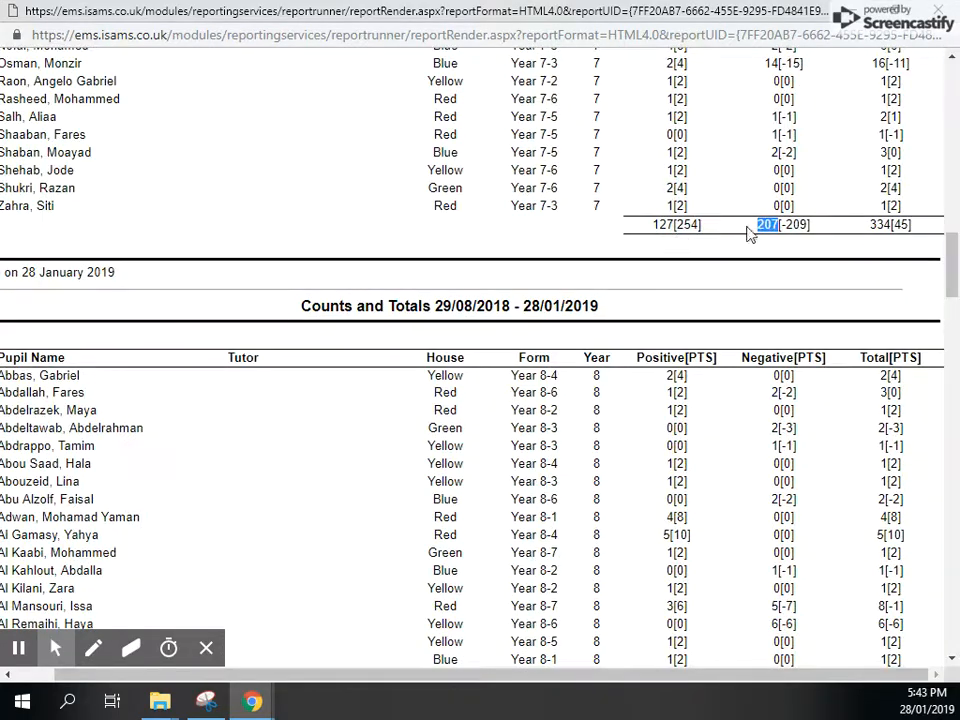
pyautogui.doubleClick(873, 227)
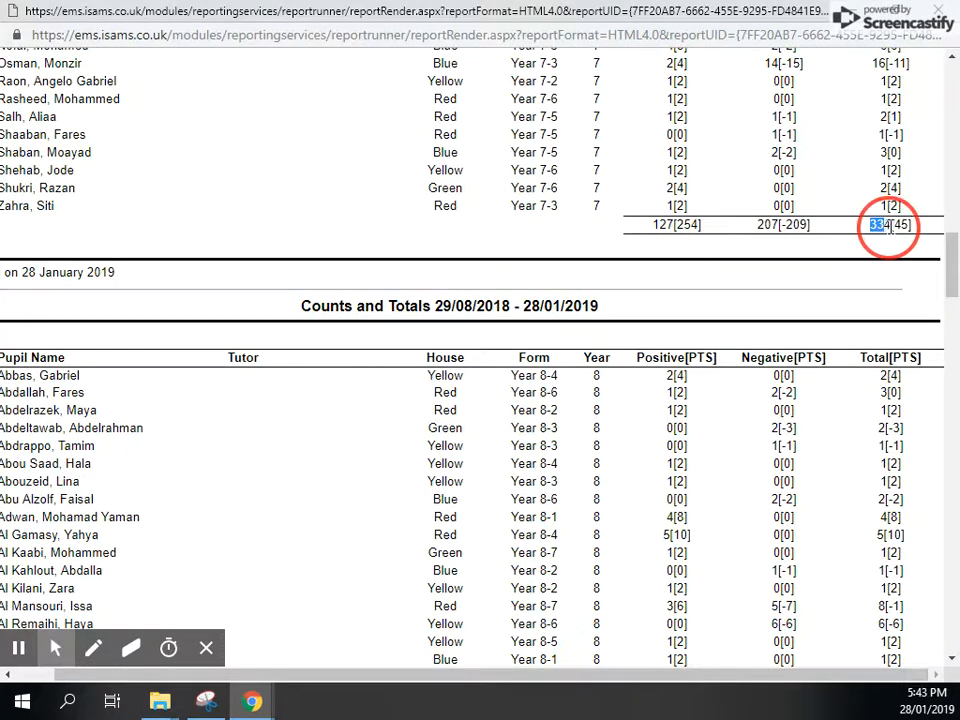
pyautogui.moveTo(955, 268)
pyautogui.mouseDown()
pyautogui.moveTo(955, 99)
pyautogui.moveTo(955, 300)
pyautogui.moveTo(955, 266)
pyautogui.mouseUp()
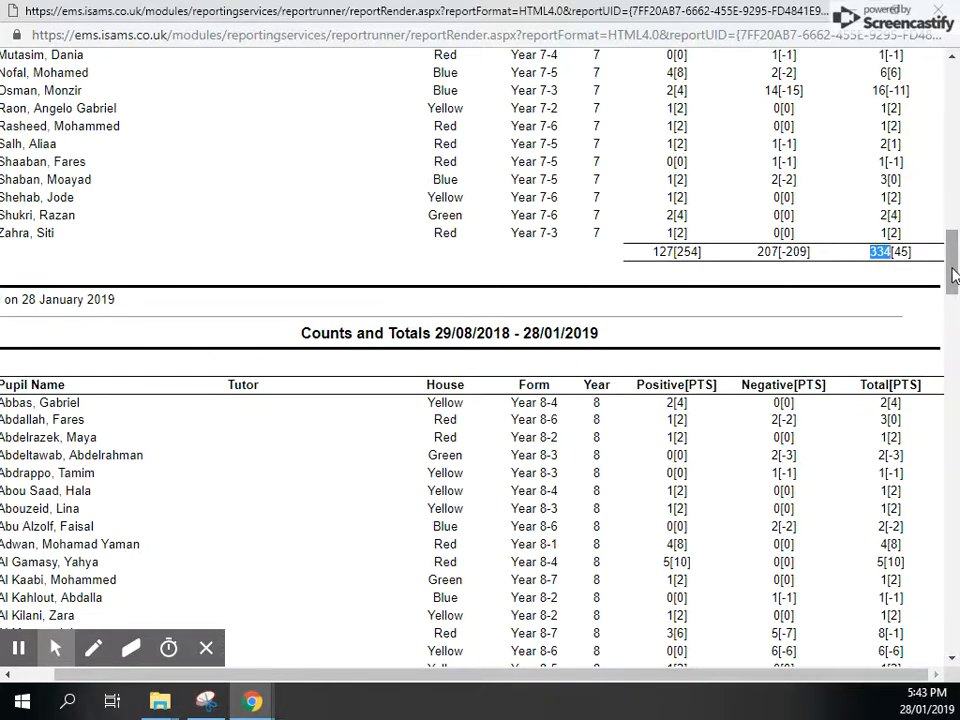
pyautogui.moveTo(953, 275); pyautogui.dragTo(951, 90)
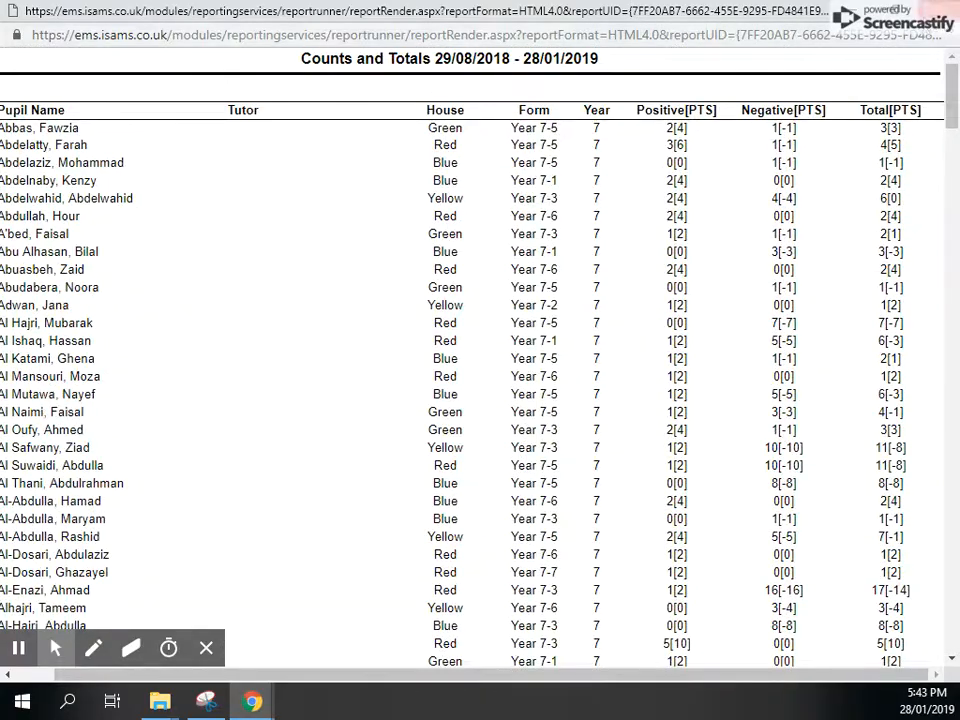
# - Close the science report and set the department and subject selection to Select All Departments and/or Subjects
pyautogui.click(938, 10)
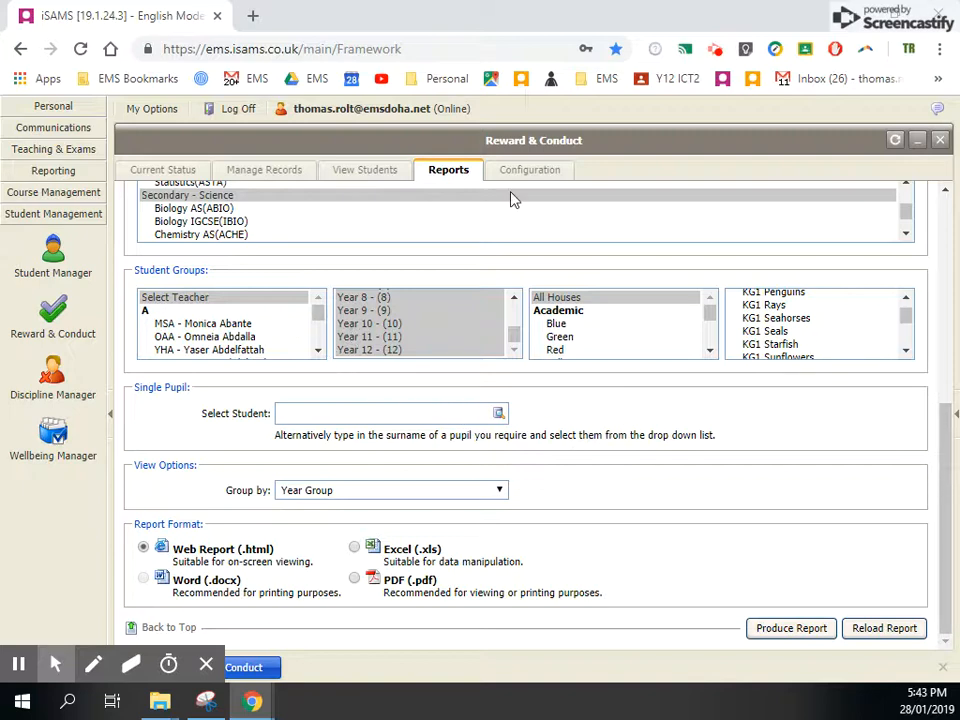
pyautogui.scroll(5, 510, 205)
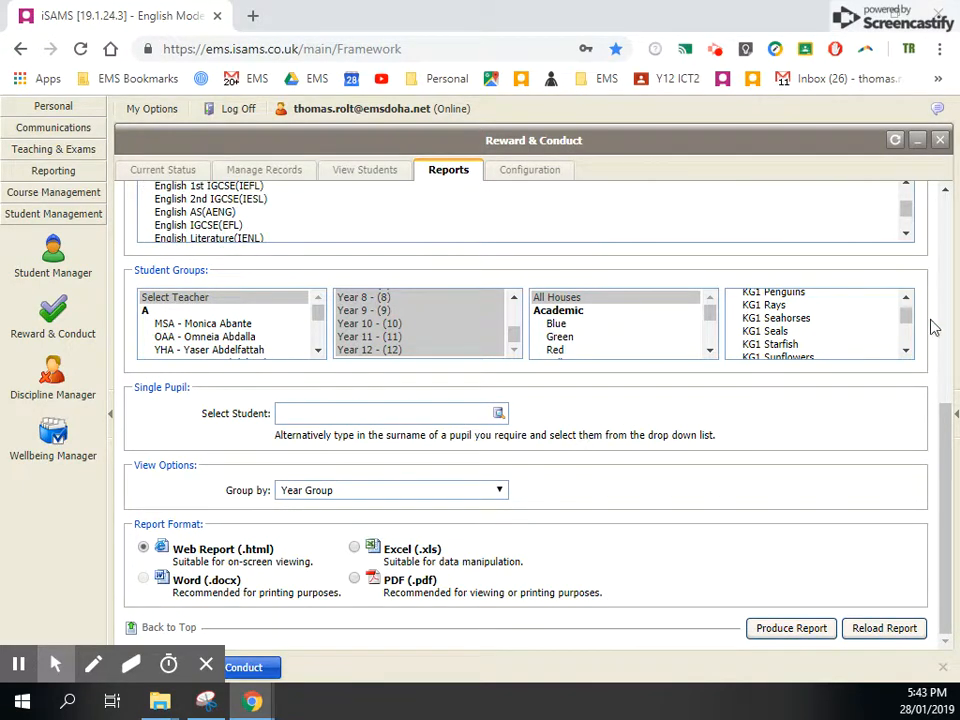
pyautogui.scroll(3, 589, 448)
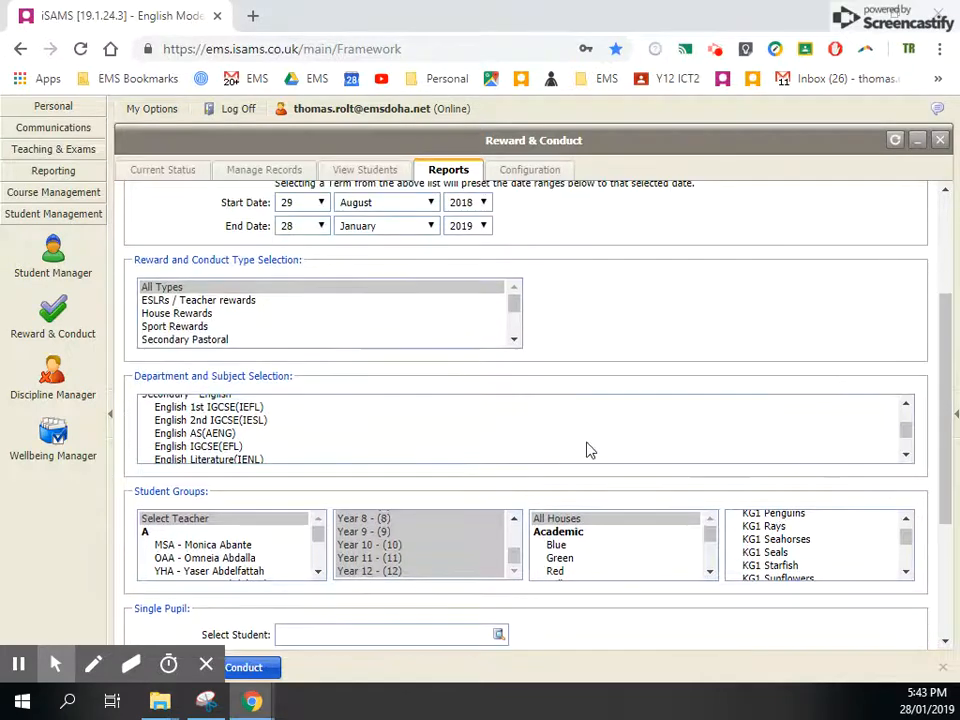
pyautogui.scroll(-5, 330, 420)
pyautogui.scroll(6, 328, 422)
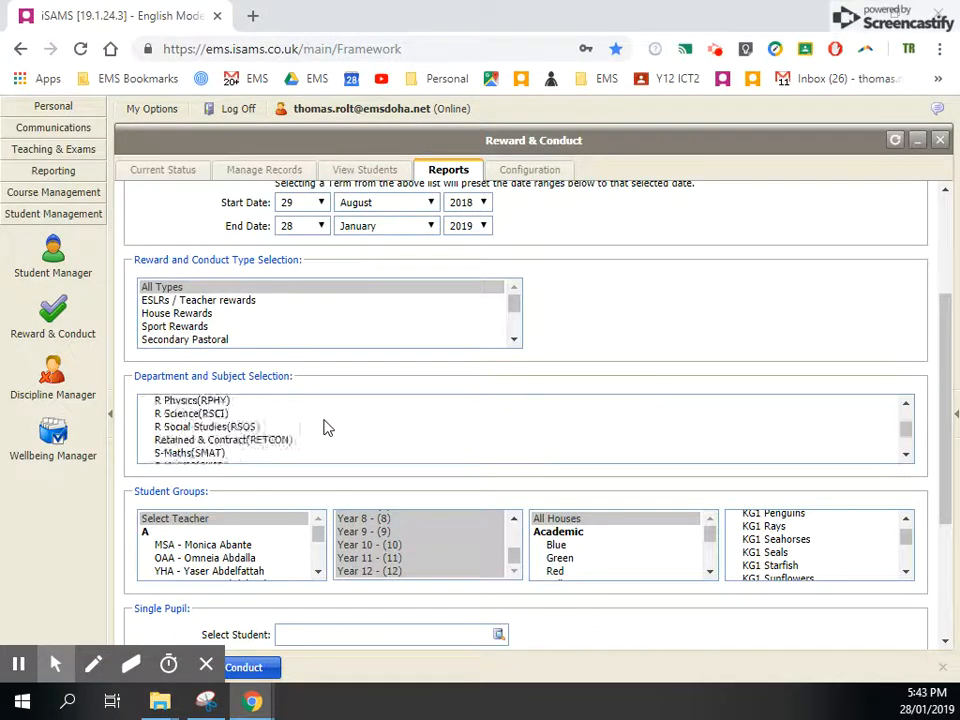
pyautogui.scroll(5, 326, 422)
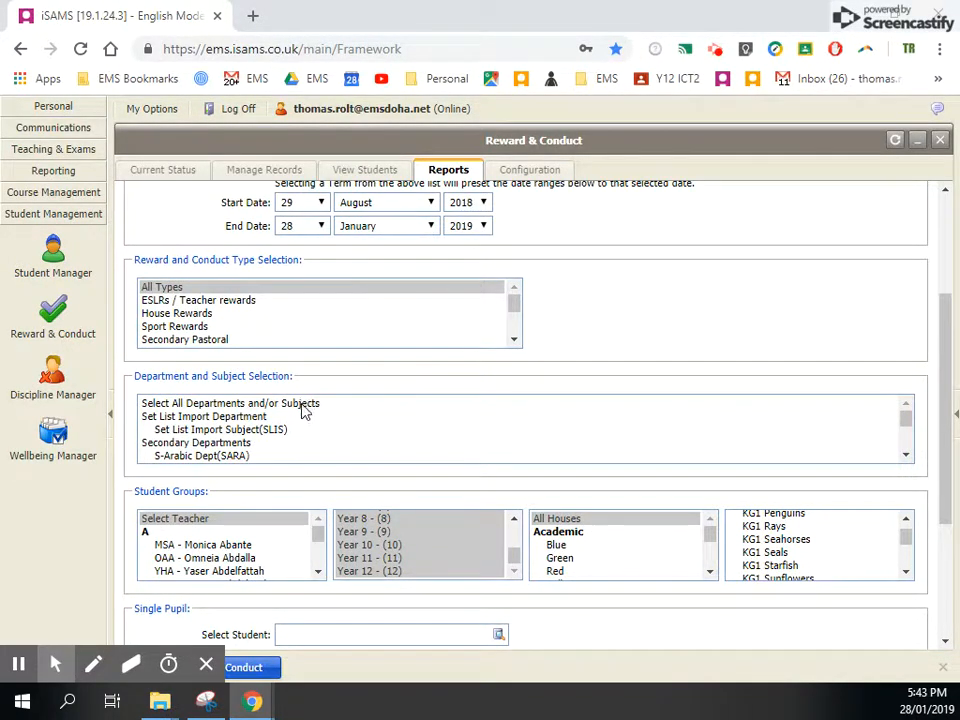
pyautogui.click(302, 405)
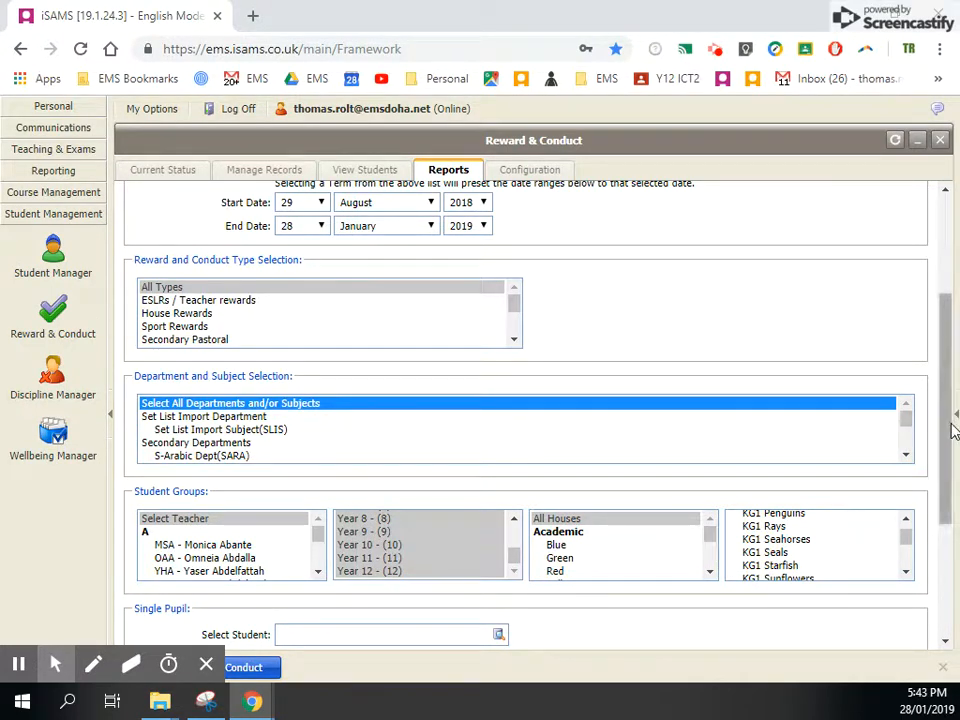
# - Change the report's Group by option to Academic House
pyautogui.scroll(-3, 950, 440)
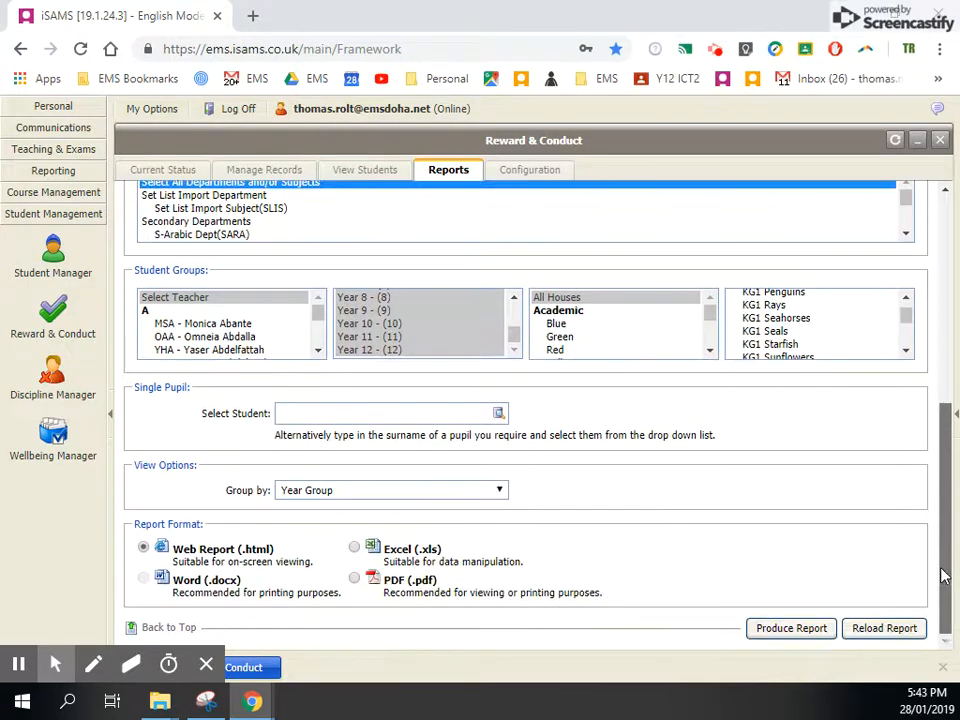
pyautogui.click(372, 491)
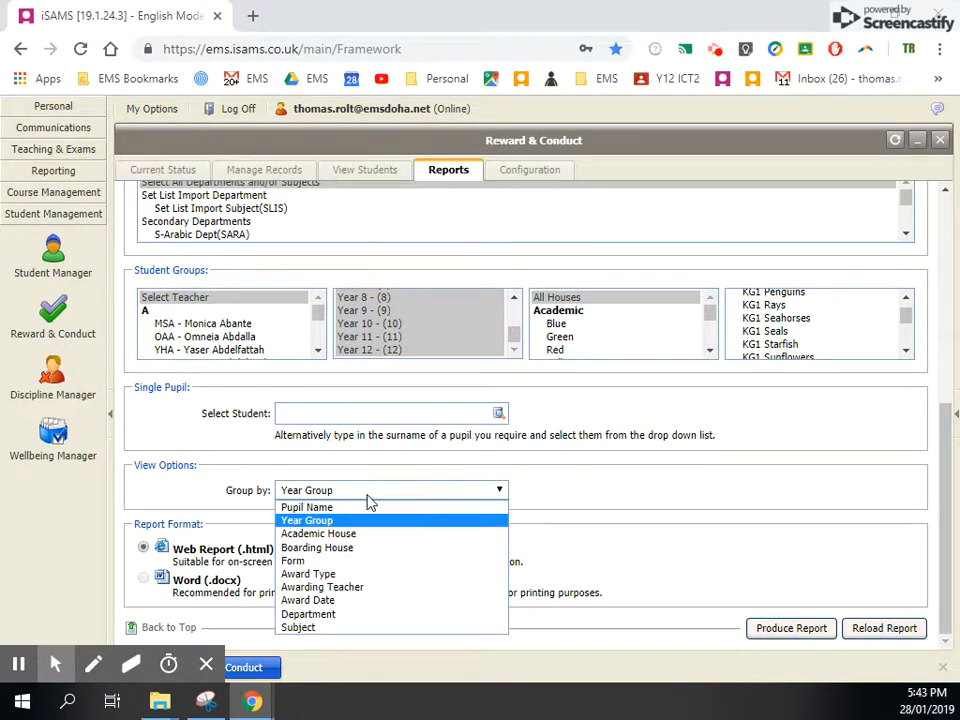
pyautogui.click(366, 533)
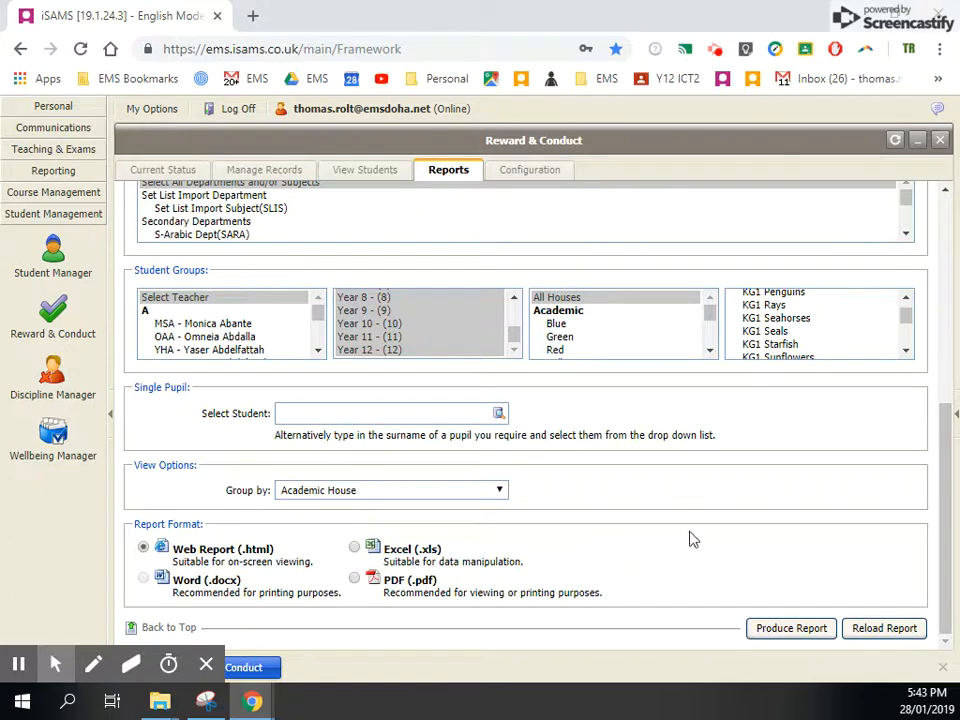
# - Produce the Web Report grouped by Academic House and maximize the report window
pyautogui.click(785, 630)
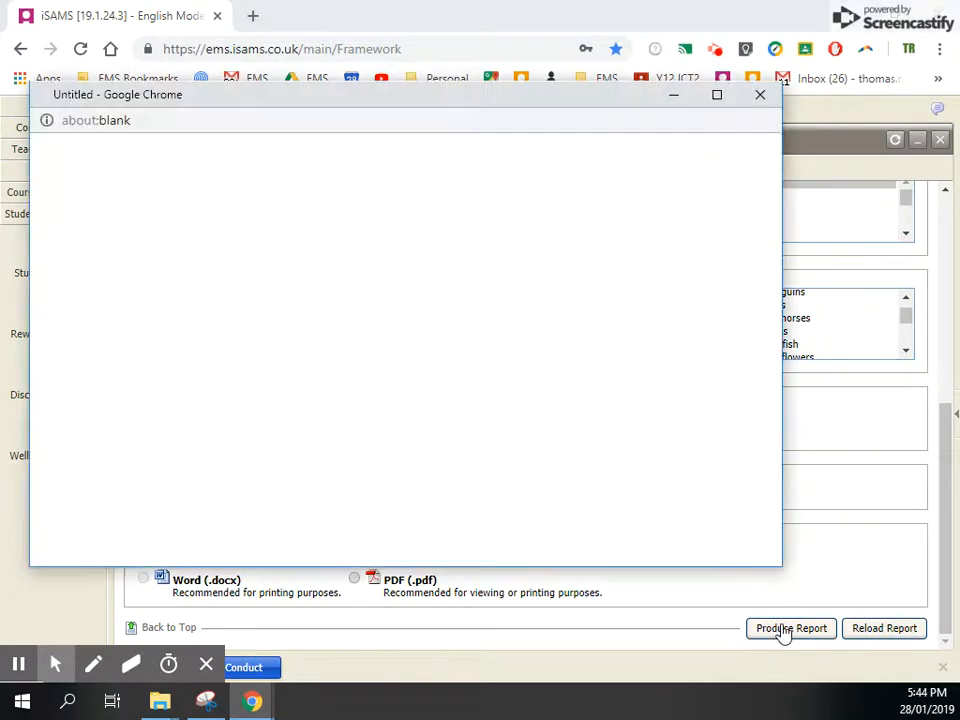
pyautogui.moveTo(527, 106); pyautogui.dragTo(572, 63)
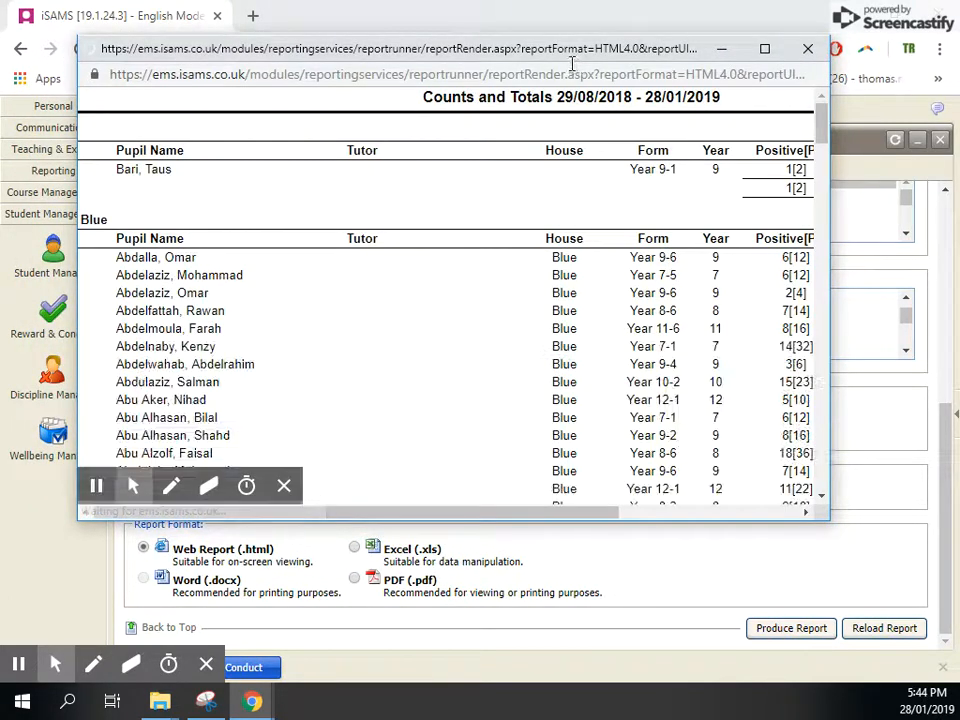
pyautogui.doubleClick(553, 48)
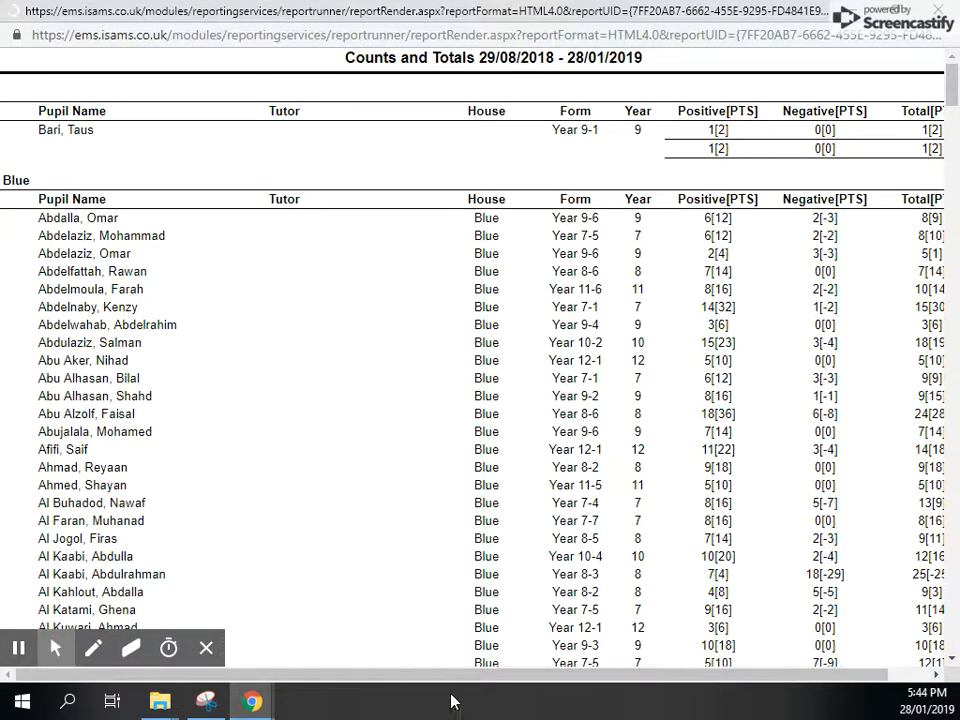
# - Examine the first pupil entry without a house and the heading of the Blue house section
pyautogui.moveTo(455, 676); pyautogui.dragTo(425, 672)
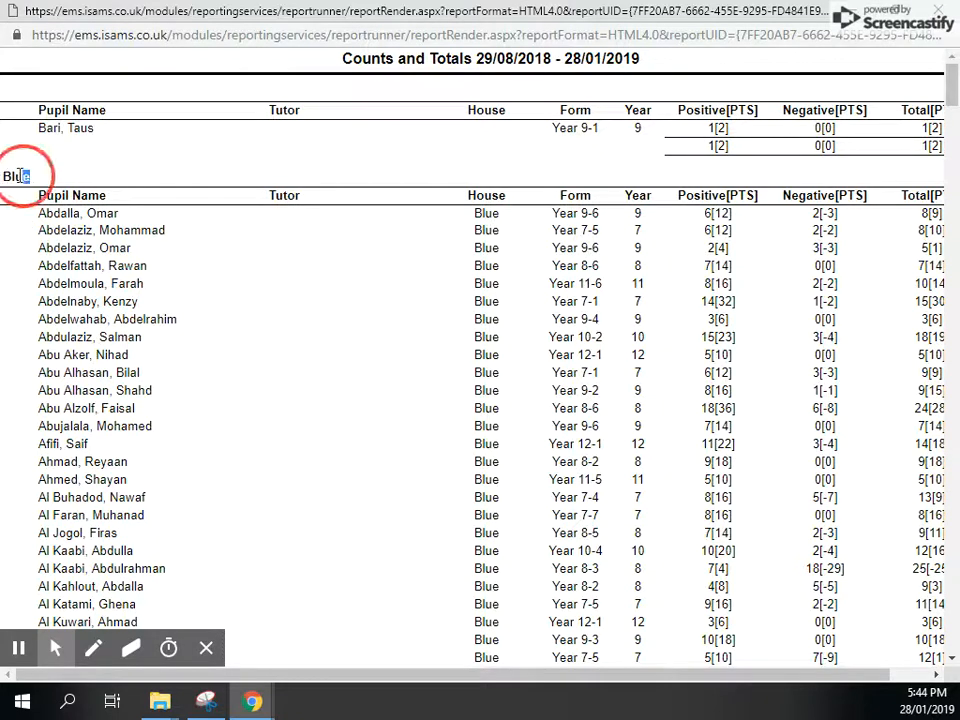
pyautogui.doubleClick(14, 175)
pyautogui.moveTo(38, 128); pyautogui.dragTo(93, 128)
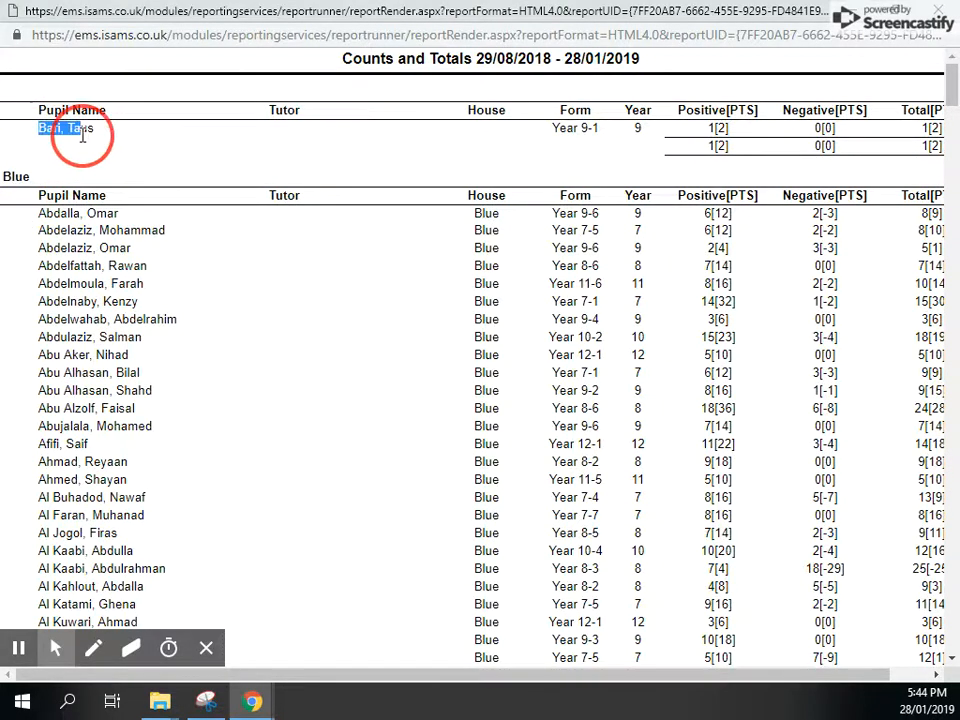
pyautogui.doubleClick(15, 177)
# - Review the Blue house listing down to its positive and negative totals, and find where the Green house section starts
pyautogui.scroll(-4, 768, 422)
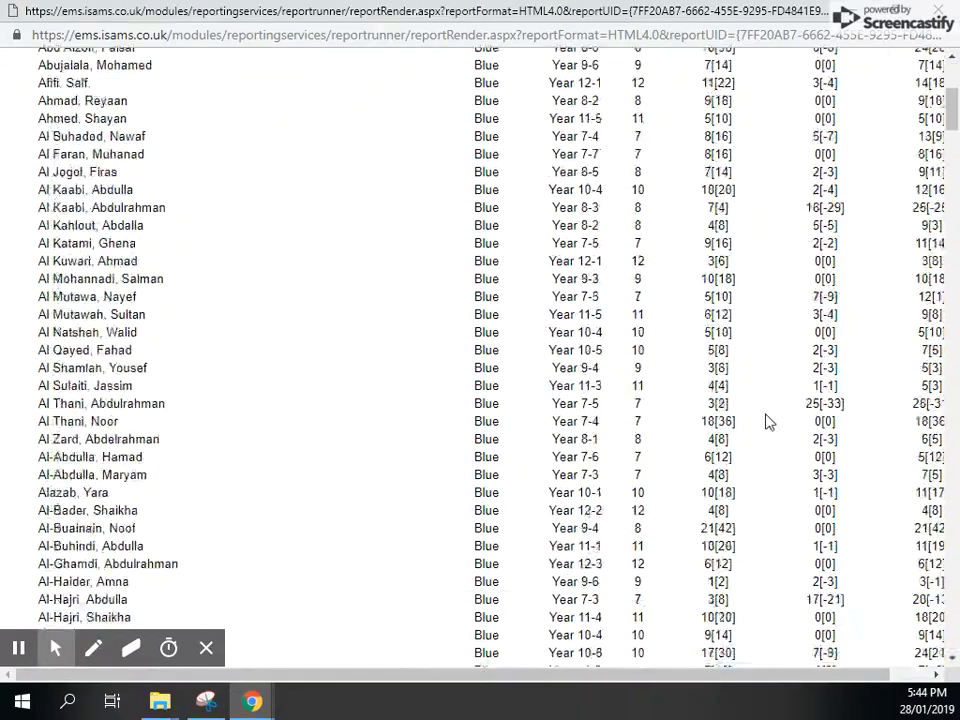
pyautogui.scroll(-20, 766, 422)
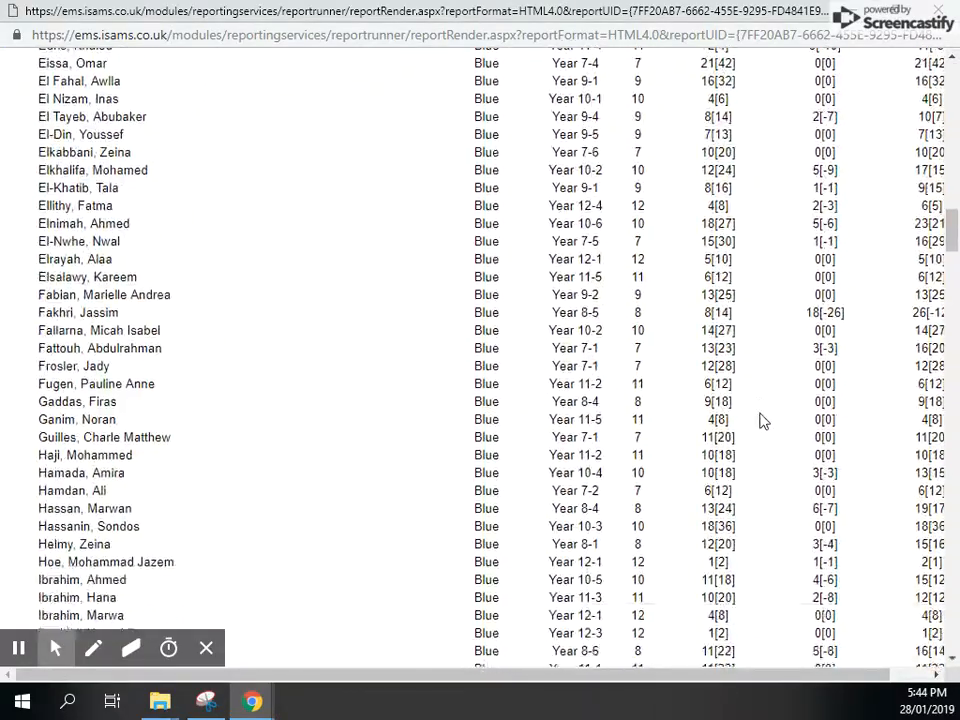
pyautogui.scroll(-20, 760, 420)
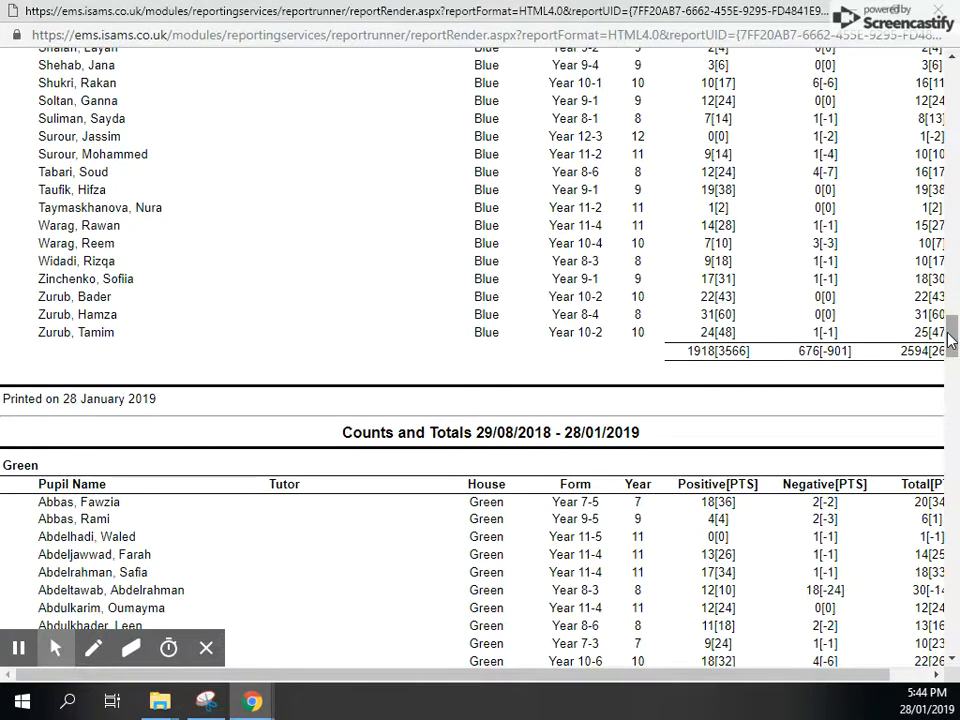
pyautogui.moveTo(948, 333)
pyautogui.mouseDown()
pyautogui.moveTo(949, 82)
pyautogui.moveTo(949, 345)
pyautogui.moveTo(945, 330)
pyautogui.mouseUp()
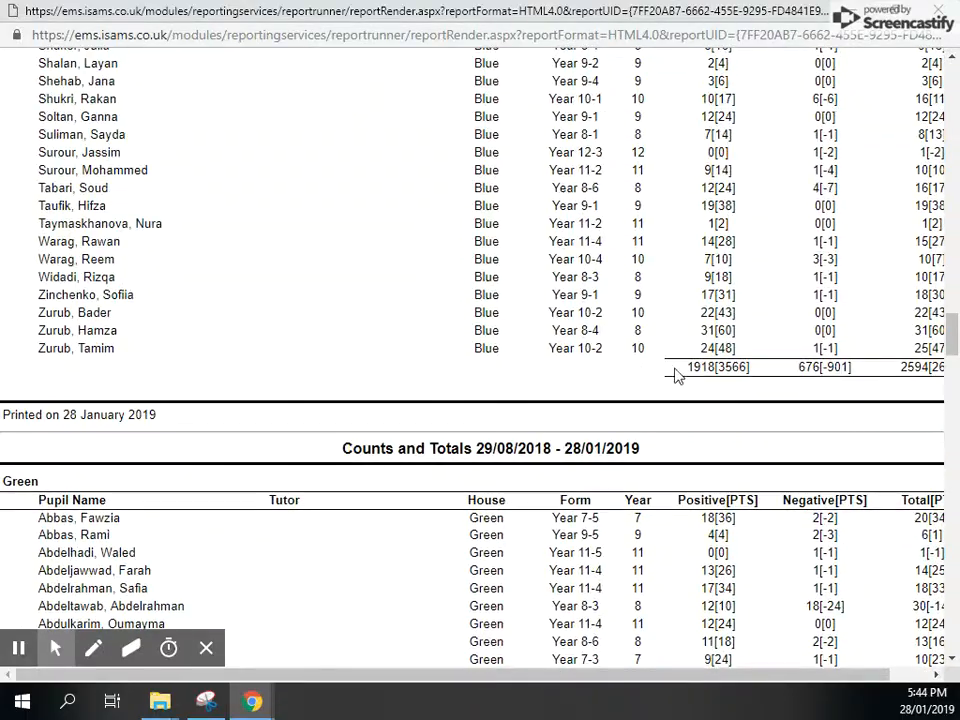
pyautogui.moveTo(688, 368)
pyautogui.mouseDown()
pyautogui.moveTo(710, 373)
pyautogui.moveTo(700, 372)
pyautogui.mouseUp()
pyautogui.moveTo(799, 368); pyautogui.dragTo(820, 372)
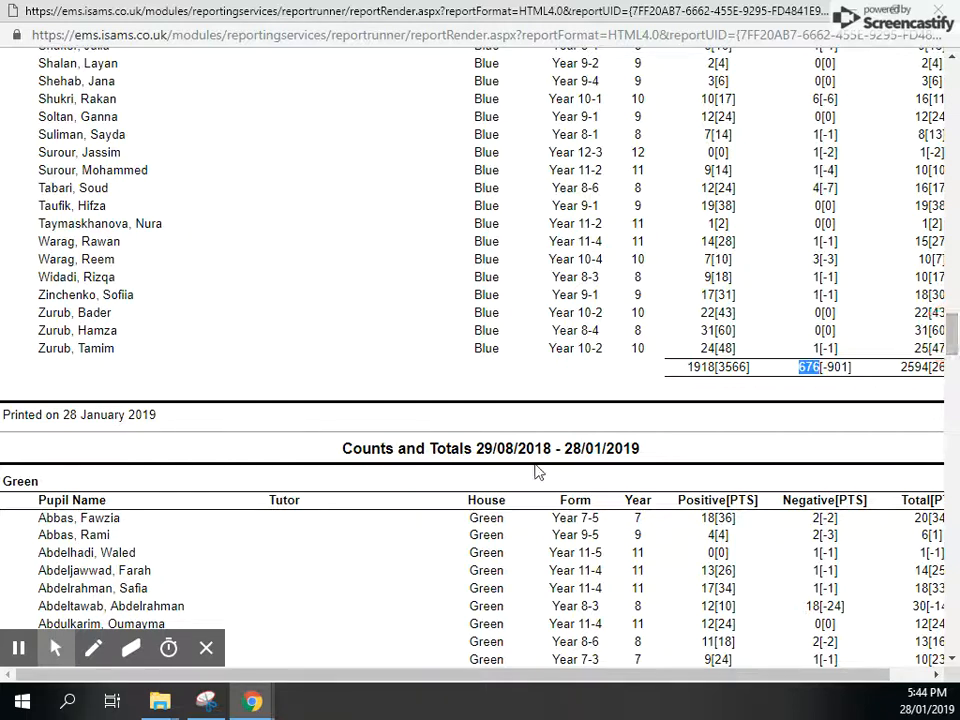
pyautogui.click(18, 484)
pyautogui.doubleClick(35, 481)
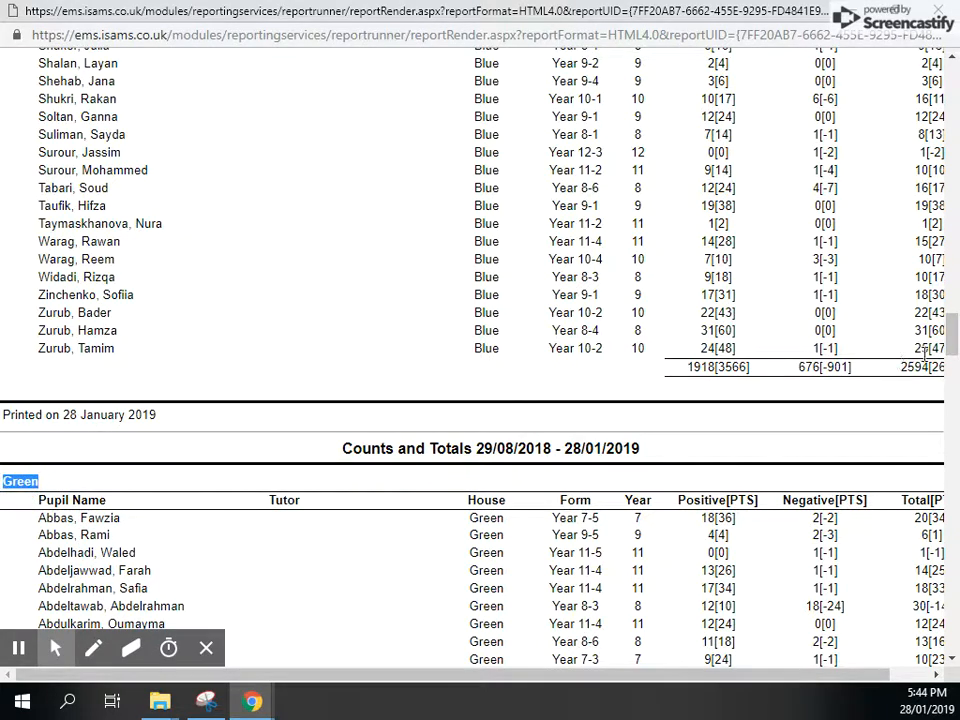
# - Close the house report and reset the year group selection to All Year Groups
pyautogui.moveTo(953, 337); pyautogui.dragTo(953, 75)
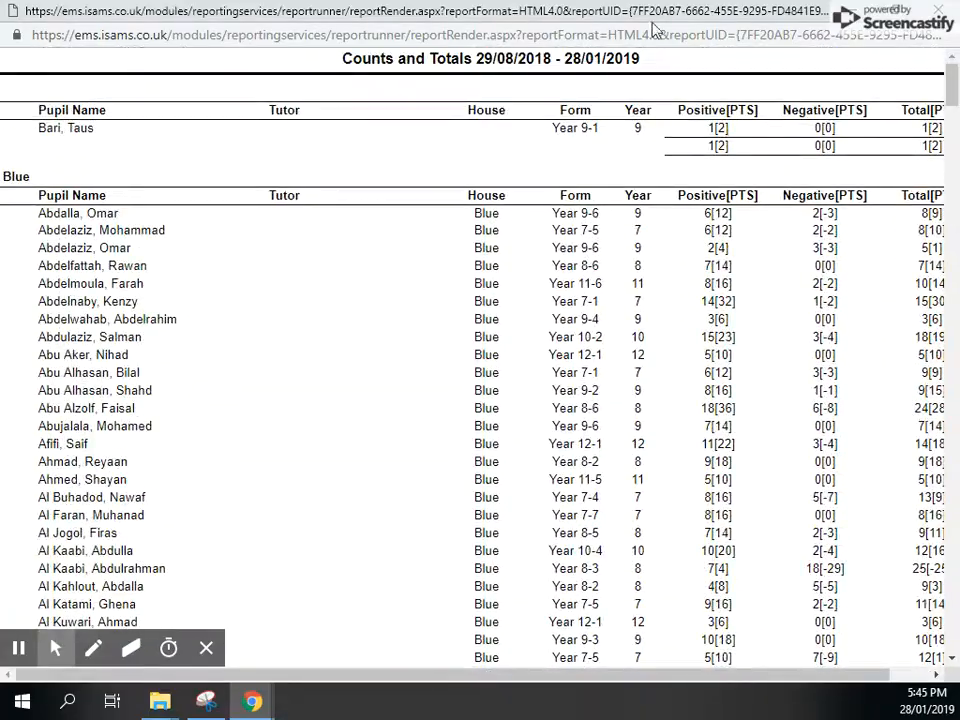
pyautogui.click(937, 11)
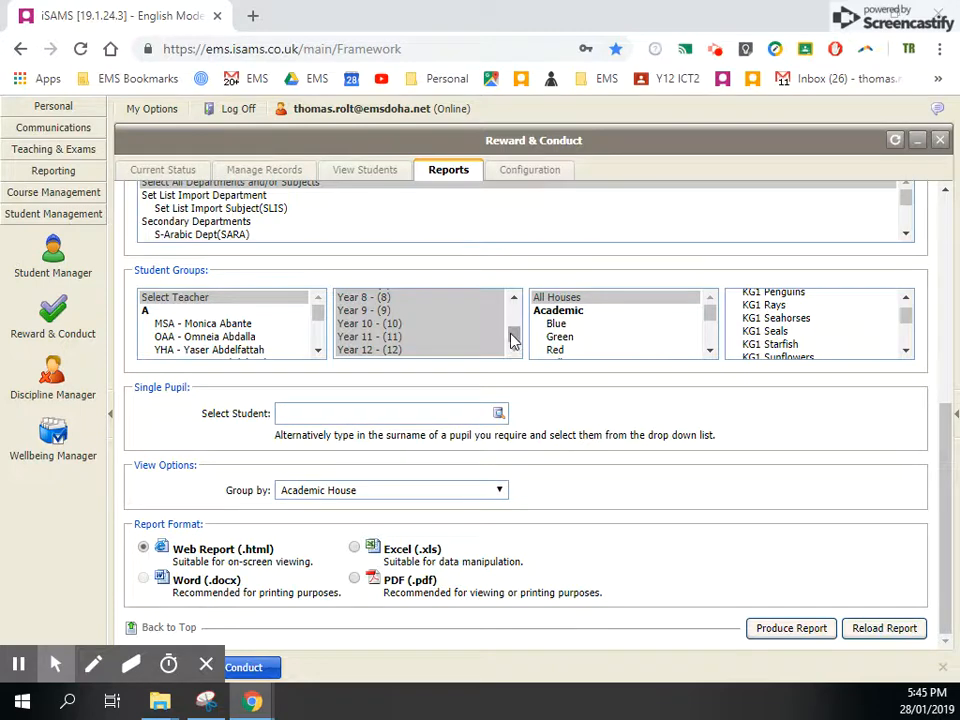
pyautogui.moveTo(511, 334); pyautogui.dragTo(513, 298)
pyautogui.click(472, 300)
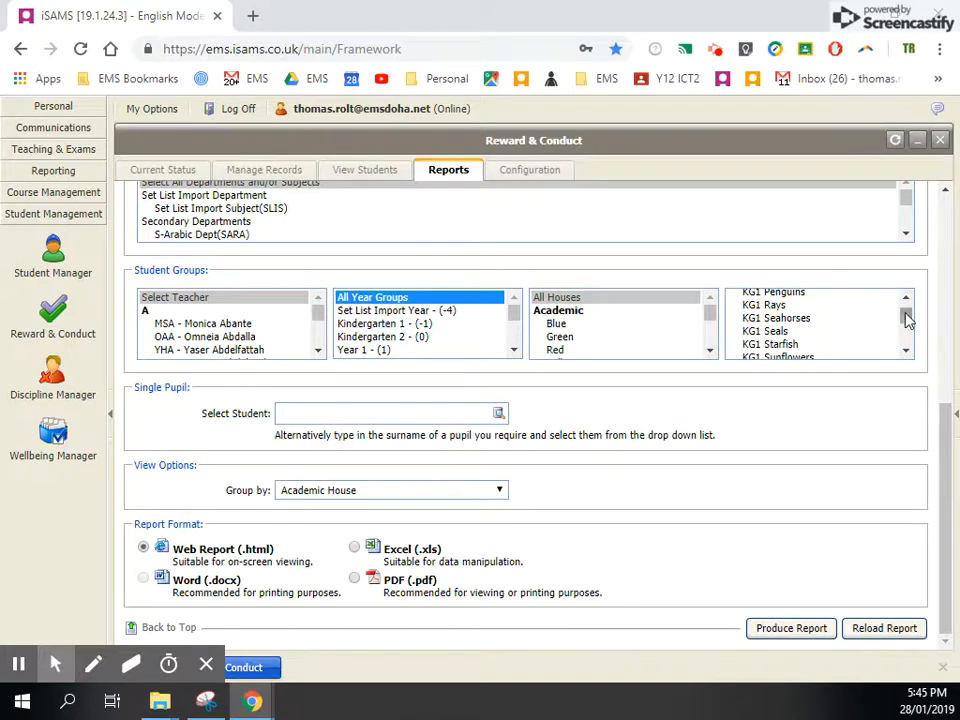
# - Select form Year 7-1 as the student group for the report
pyautogui.moveTo(904, 317); pyautogui.dragTo(908, 332)
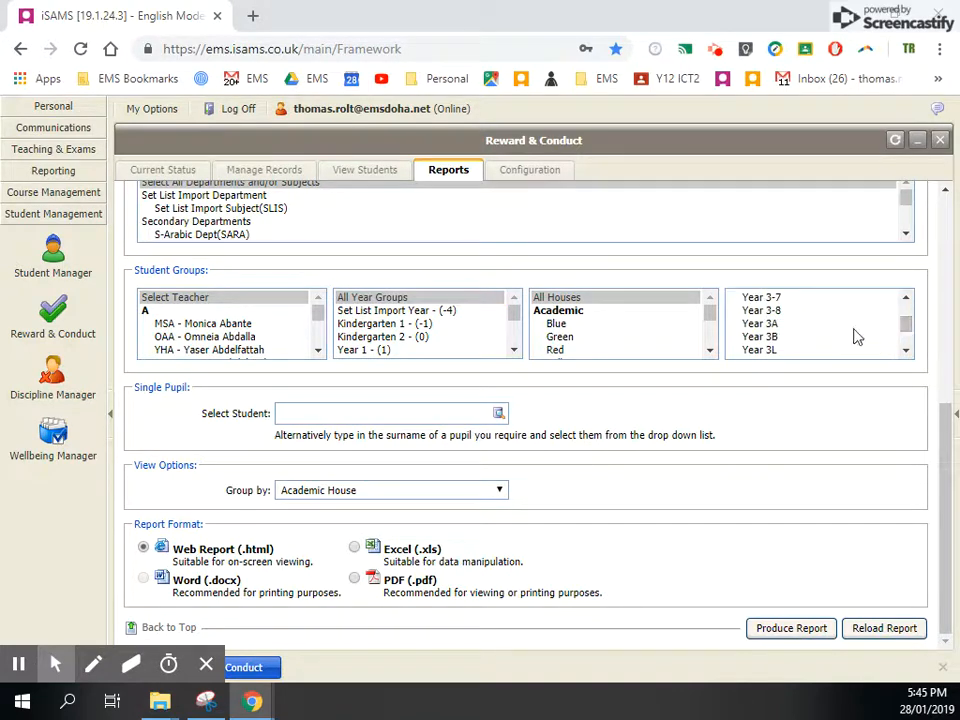
pyautogui.scroll(-15, 852, 336)
pyautogui.scroll(2, 848, 340)
pyautogui.scroll(10, 845, 337)
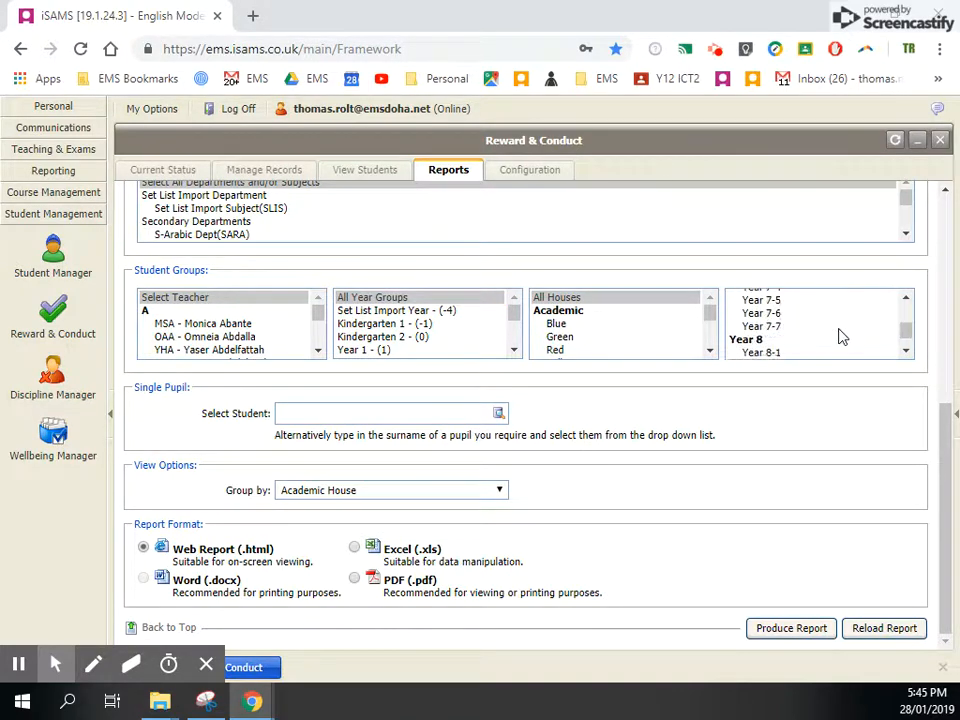
pyautogui.scroll(-3, 838, 336)
pyautogui.click(785, 341)
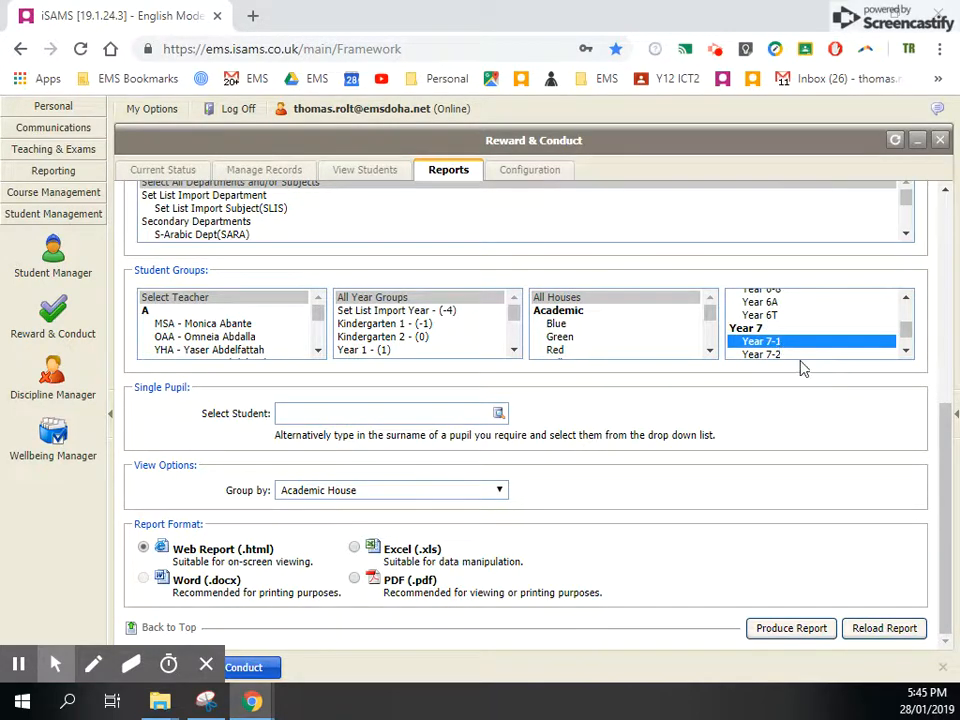